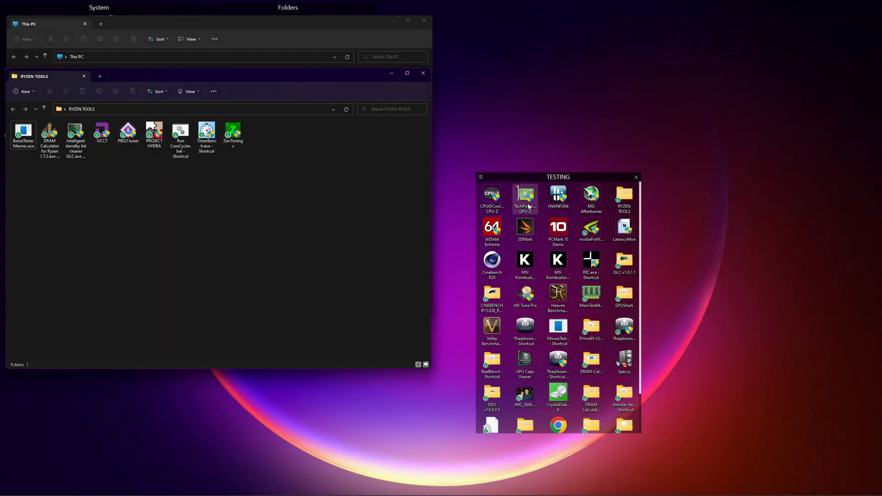
Launch CPU-Z from the TESTING collection and move its window over the RYZEN TOOLS folder window.
{"action": "left_click", "coordinate": [497, 203]}
{"action": "double_click", "coordinate": [497, 202]}
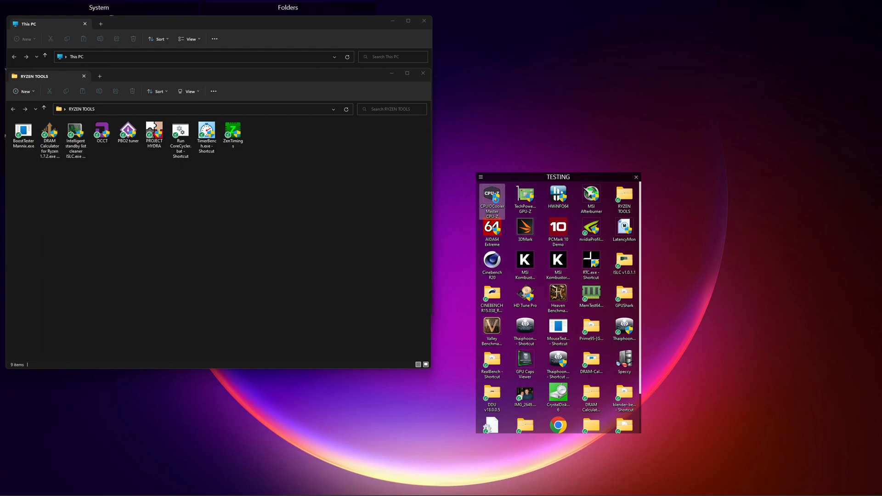
{"action": "left_click", "coordinate": [147, 301]}
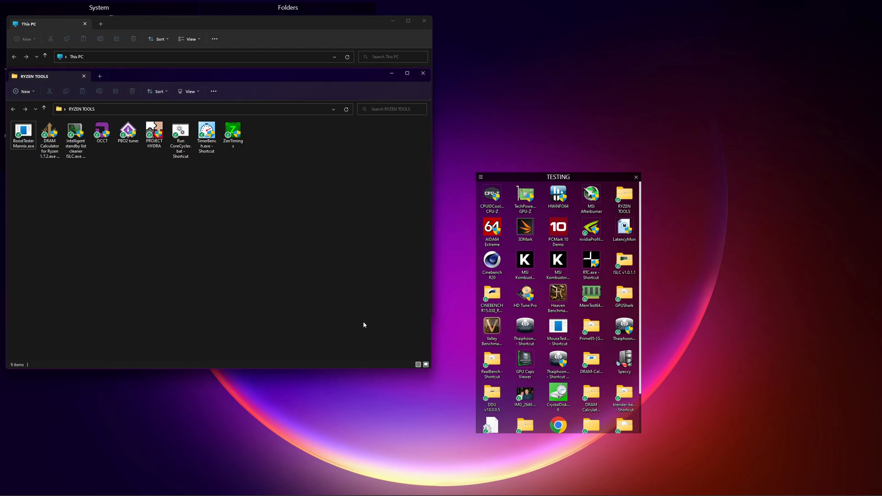
{"action": "left_click_drag", "start_coordinate": [428, 180], "coordinate": [244, 127]}
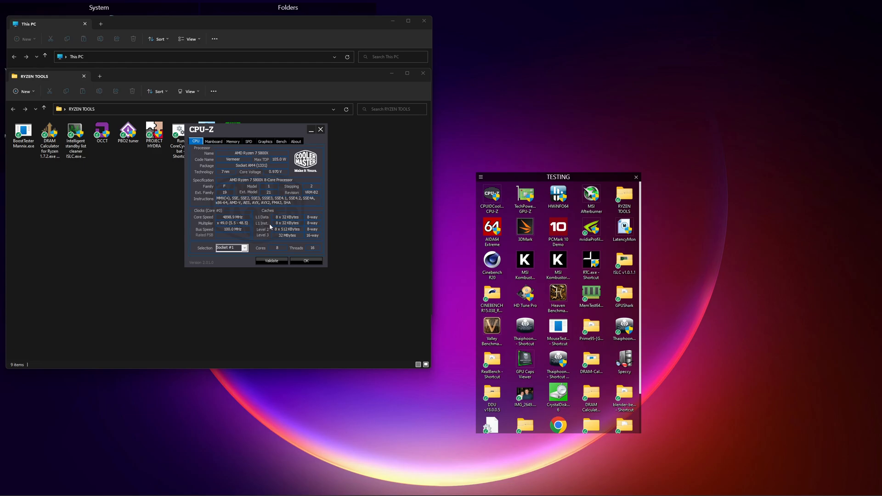
Examine the memory, SPD, graphics, benchmark and version information in CPU-Z, and close it.
{"action": "left_click", "coordinate": [232, 141]}
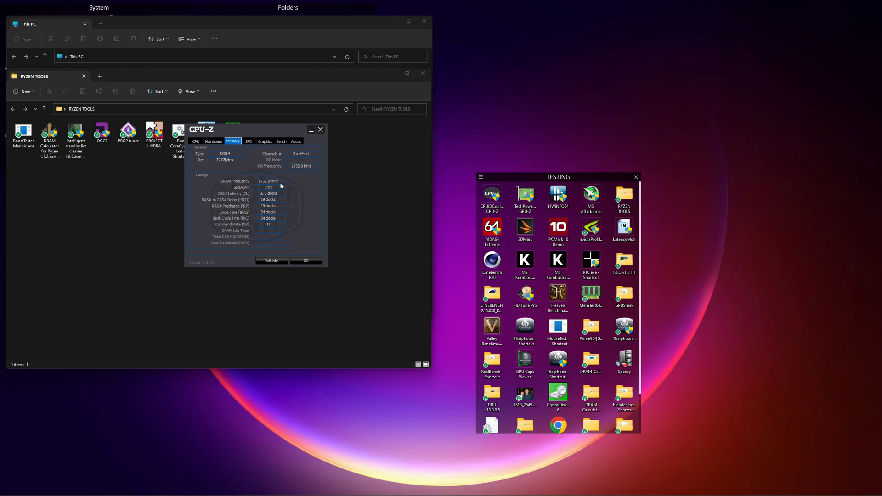
{"action": "left_click", "coordinate": [251, 142]}
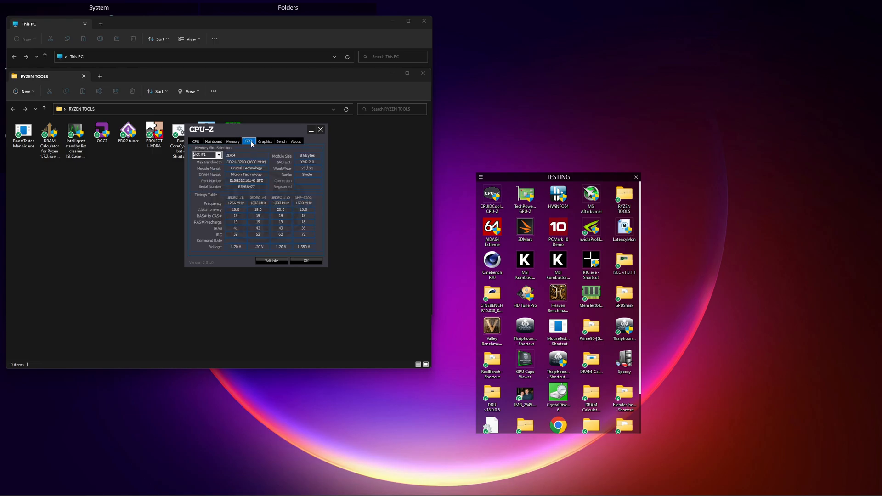
{"action": "left_click", "coordinate": [265, 142]}
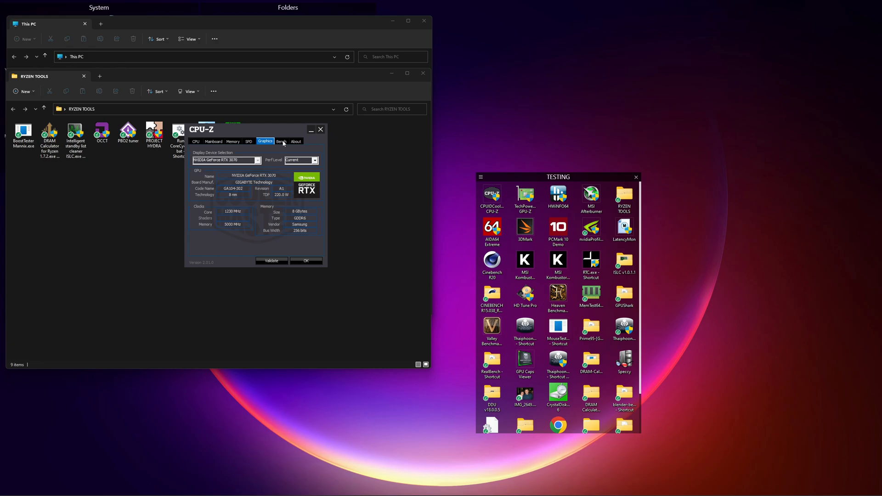
{"action": "left_click", "coordinate": [282, 142]}
{"action": "left_click", "coordinate": [295, 142]}
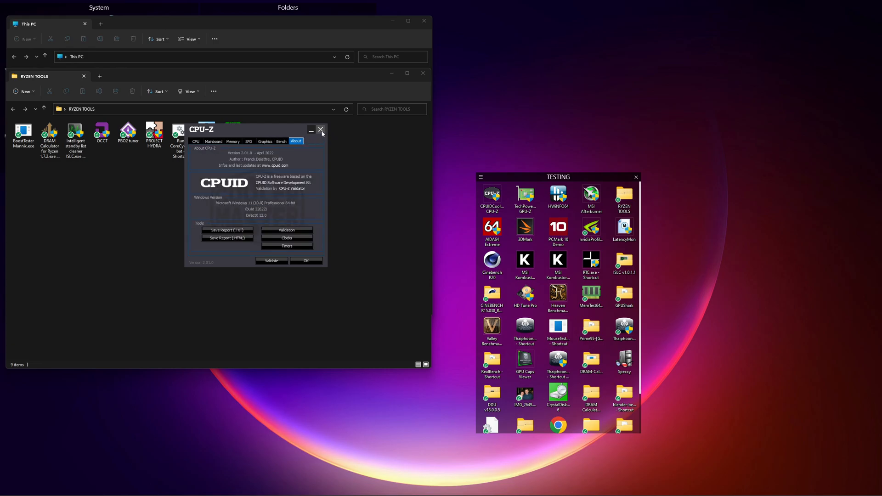
{"action": "left_click", "coordinate": [321, 130]}
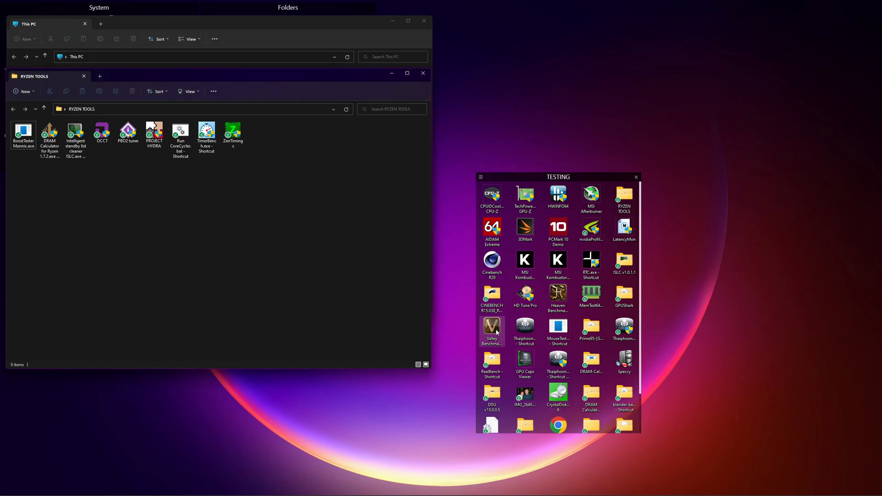
Launch TechPowerUp GPU-Z with permission to make changes and move its window beside the RYZEN TOOLS folder window.
{"action": "mouse_move", "coordinate": [559, 179]}
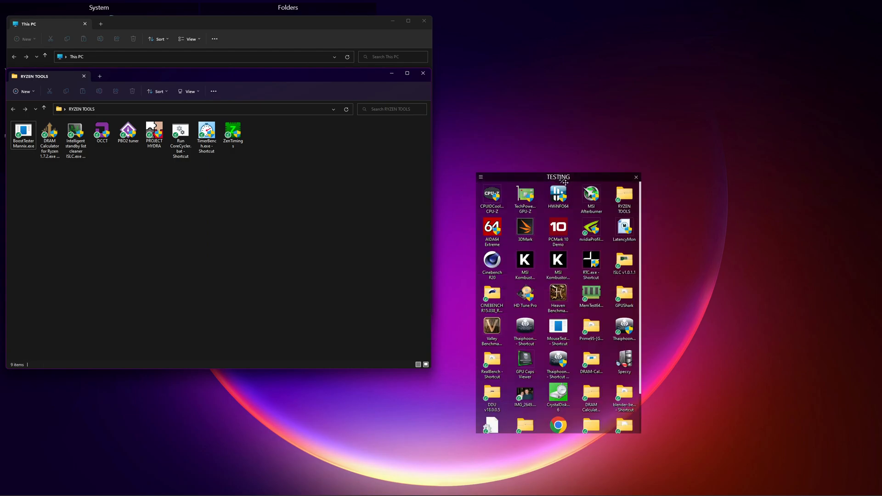
{"action": "left_click", "coordinate": [528, 203]}
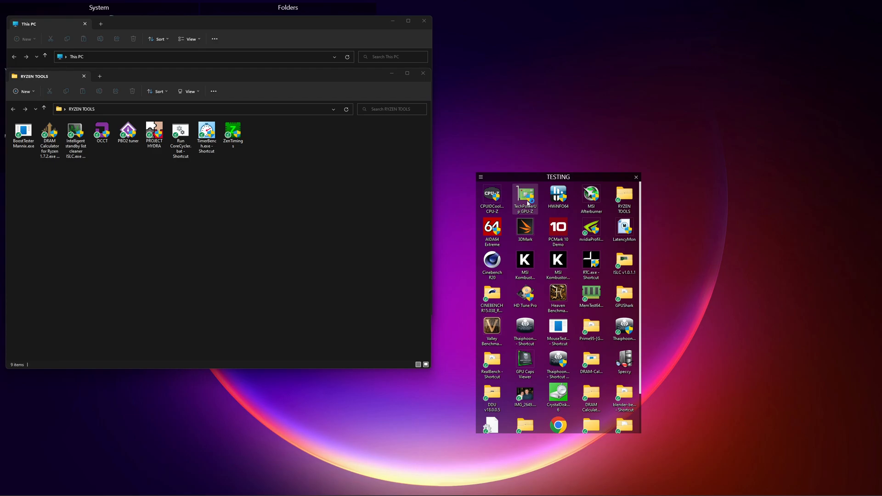
{"action": "double_click", "coordinate": [527, 203]}
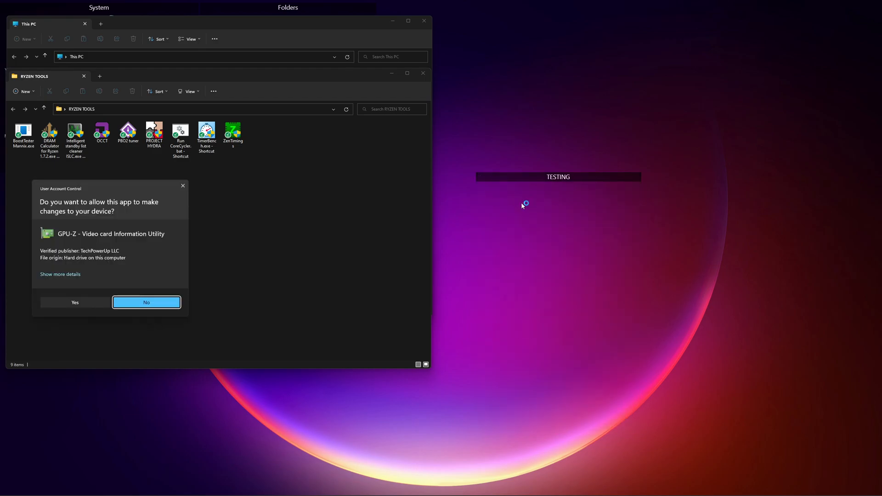
{"action": "left_click", "coordinate": [93, 302]}
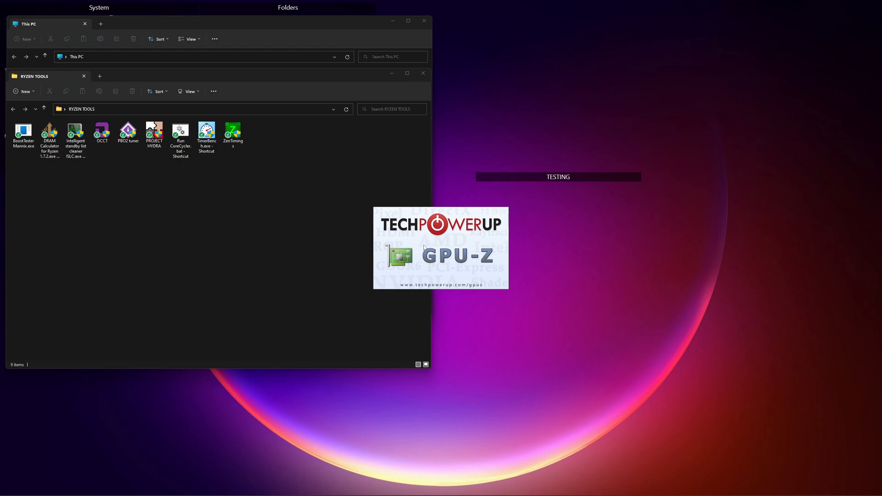
{"action": "left_click_drag", "start_coordinate": [522, 32], "coordinate": [490, 98]}
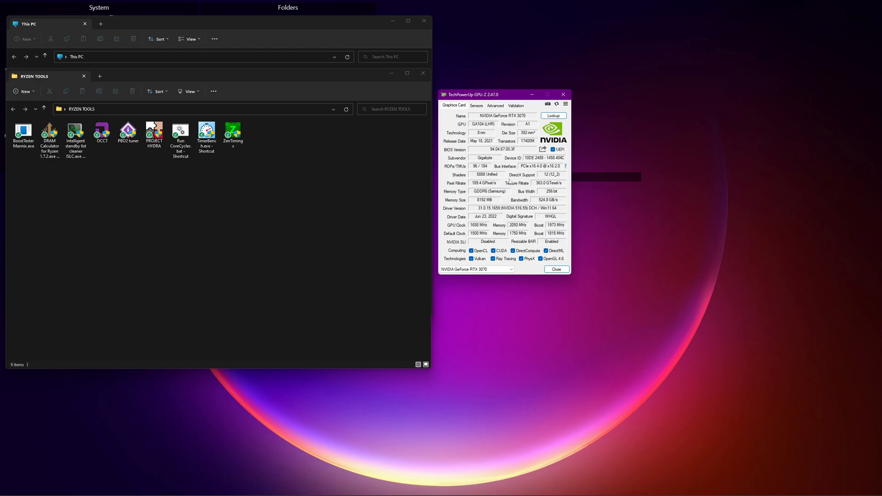
Examine the graphics card details, the sensor readings and the advanced NVIDIA BIOS information in GPU-Z.
{"action": "mouse_move", "coordinate": [523, 154]}
{"action": "left_click", "coordinate": [481, 107]}
{"action": "left_click", "coordinate": [495, 106]}
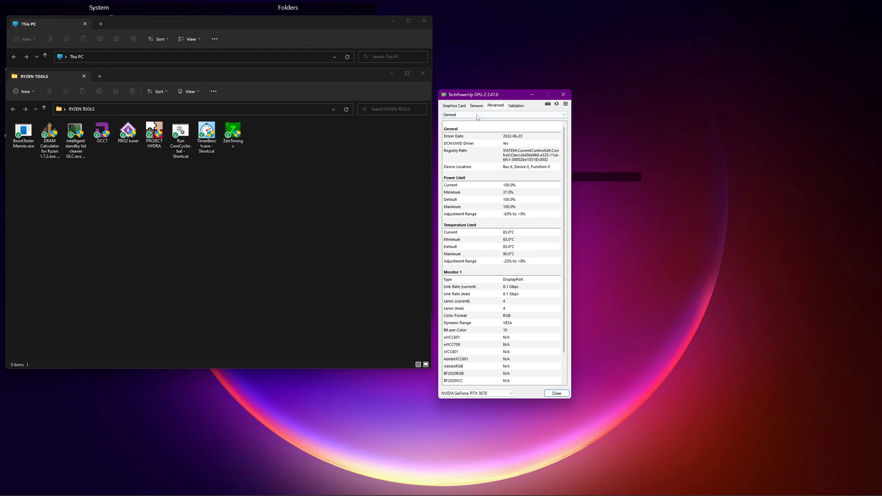
{"action": "left_click", "coordinate": [478, 115]}
{"action": "left_click", "coordinate": [470, 126]}
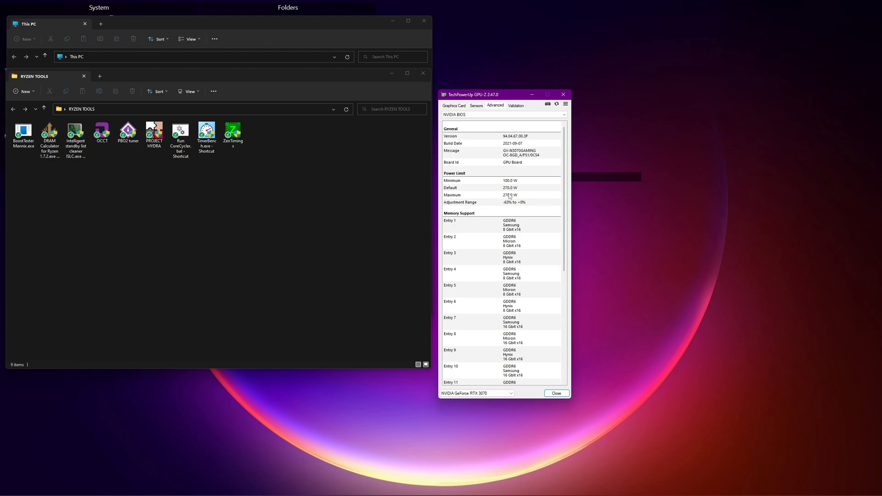
Check the PCIe Resizable BAR details and return the advanced information to the General category.
{"action": "left_click", "coordinate": [485, 115]}
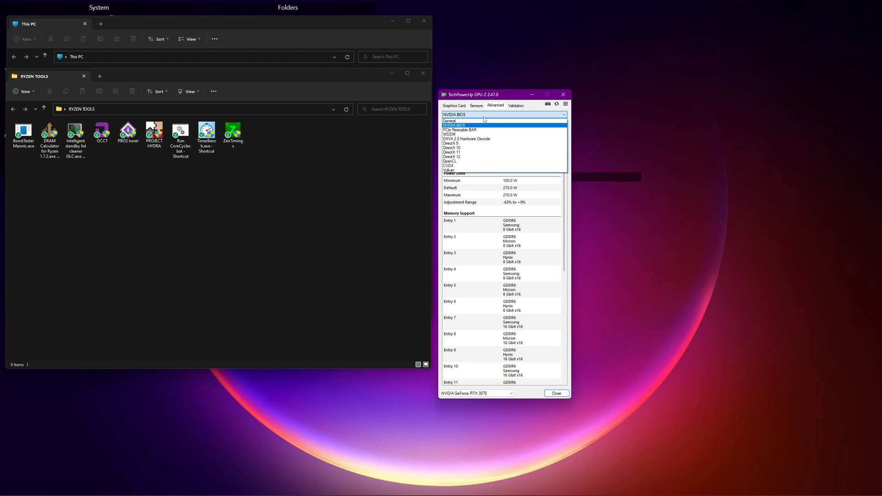
{"action": "left_click", "coordinate": [478, 130]}
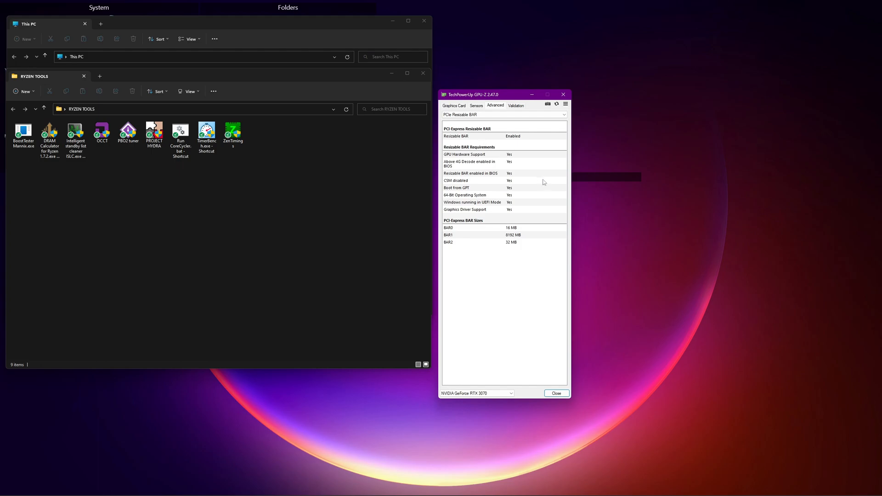
{"action": "left_click", "coordinate": [488, 115]}
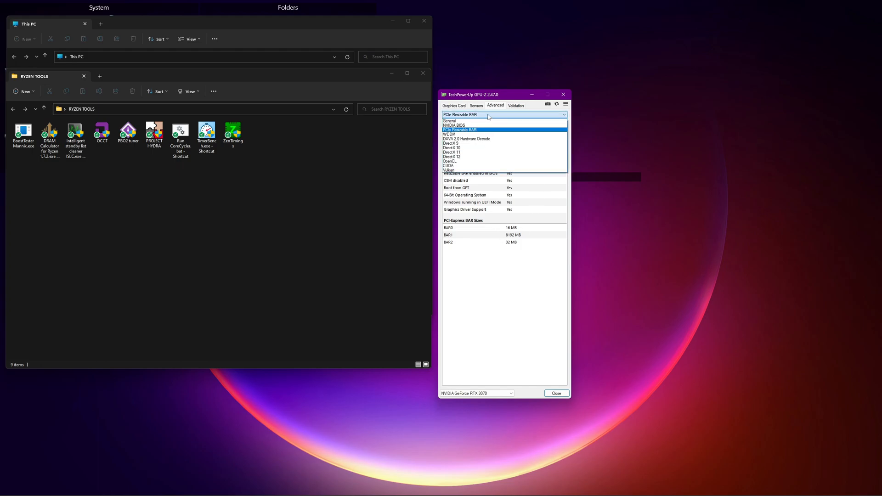
{"action": "left_click", "coordinate": [488, 121]}
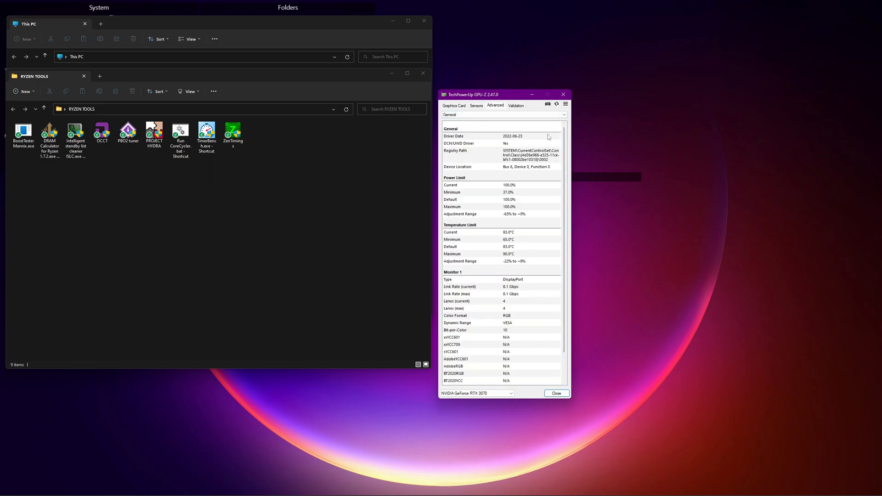
Look over the sensor readings, advanced information and validation form once more, and close GPU-Z.
{"action": "left_click", "coordinate": [477, 106]}
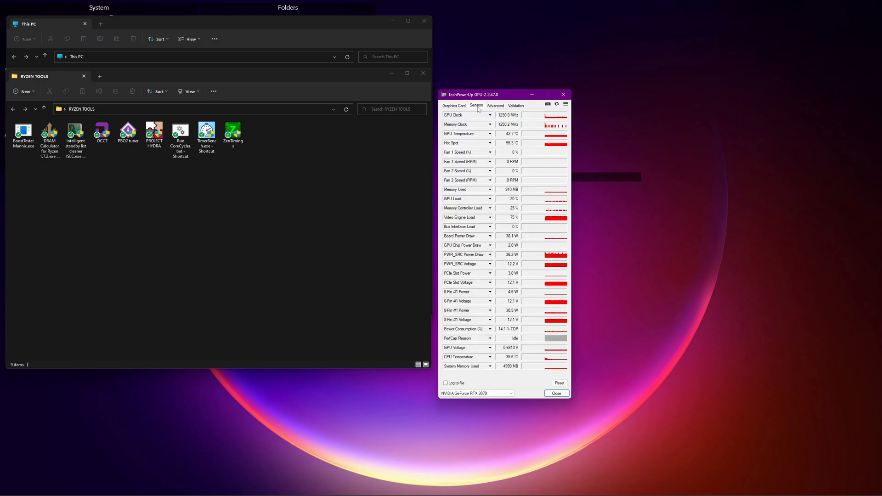
{"action": "left_click", "coordinate": [496, 106]}
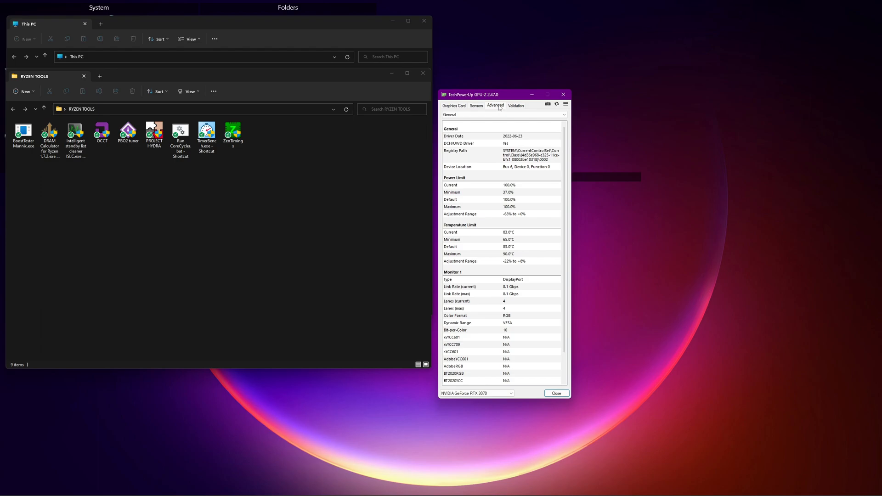
{"action": "left_click", "coordinate": [514, 106]}
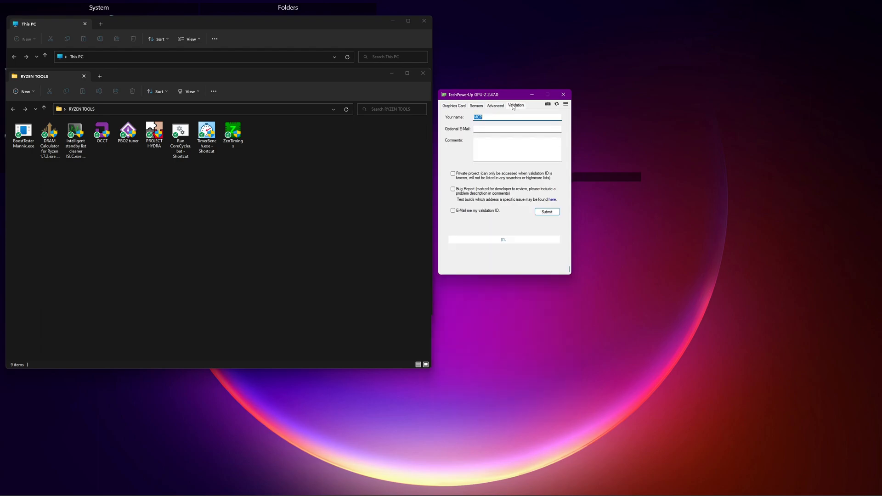
{"action": "left_click", "coordinate": [563, 95]}
Launch MSI Afterburner with permission to make changes and apply its profile 2 overclock settings, leaving it minimized.
{"action": "mouse_move", "coordinate": [558, 177]}
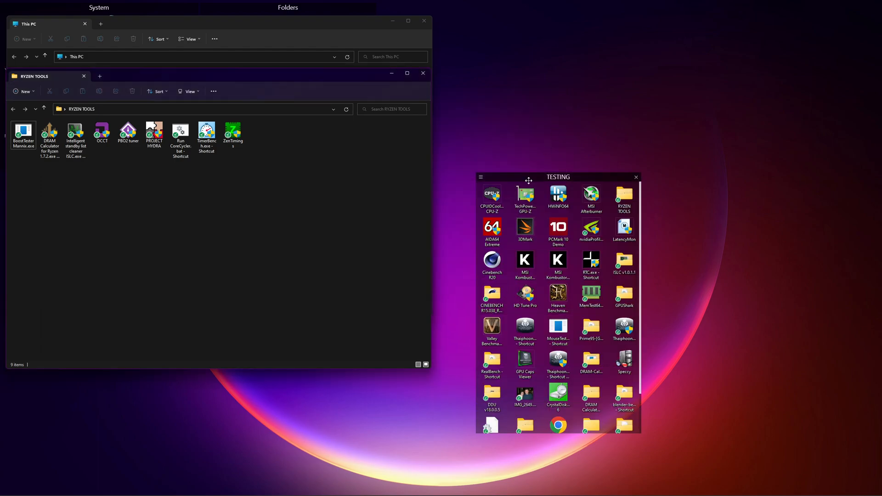
{"action": "double_click", "coordinate": [585, 203]}
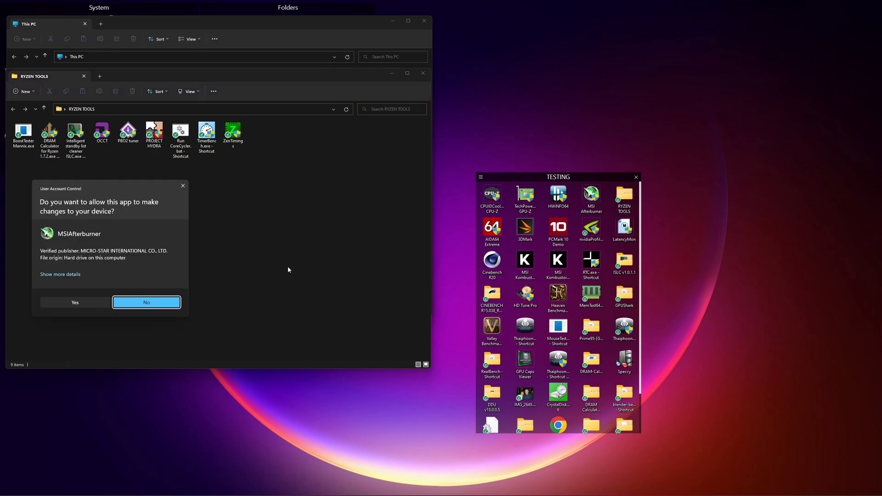
{"action": "left_click", "coordinate": [94, 303]}
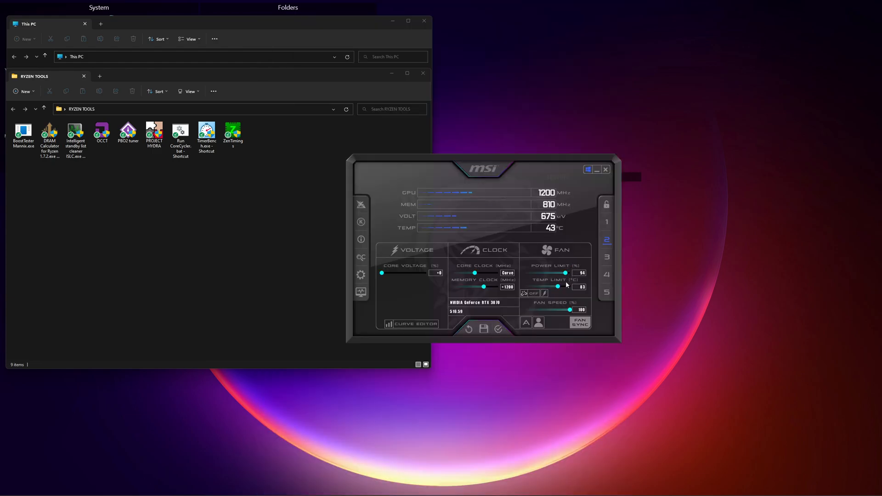
{"action": "left_click", "coordinate": [500, 331]}
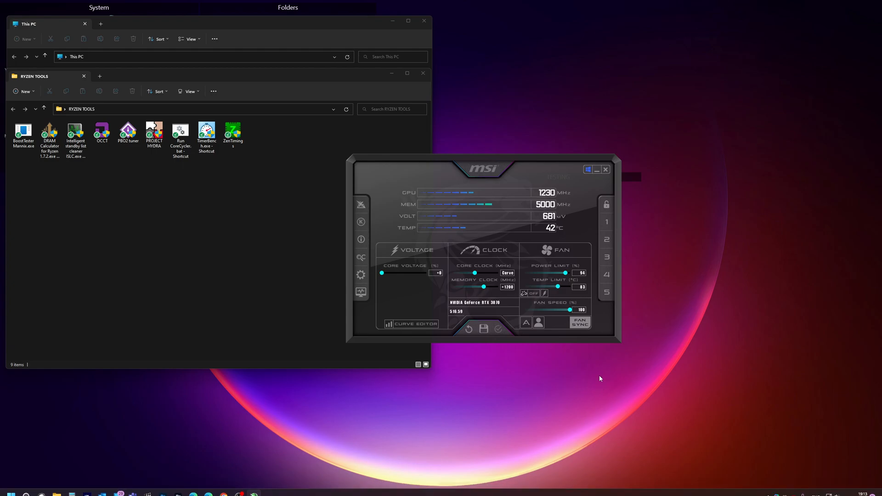
{"action": "left_click", "coordinate": [596, 170]}
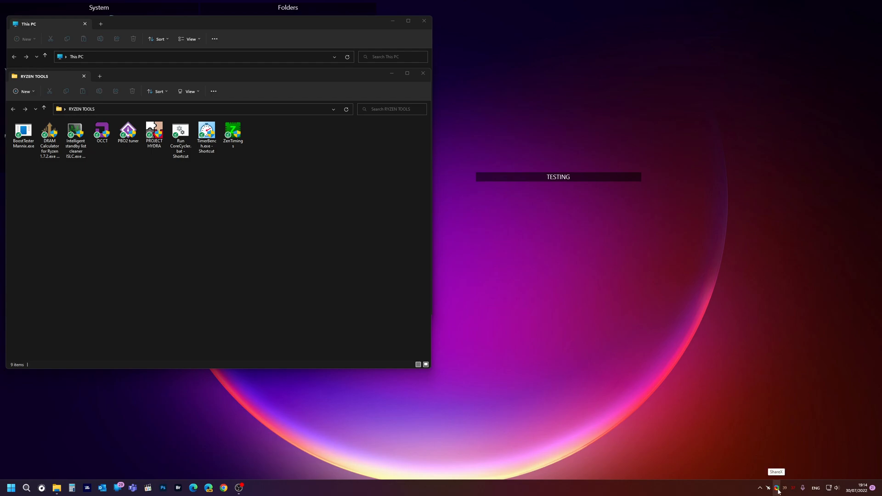
Switch to Argus Monitor and examine the FRONT fan's advanced settings and controller configuration without changing them.
{"action": "left_click", "coordinate": [793, 487]}
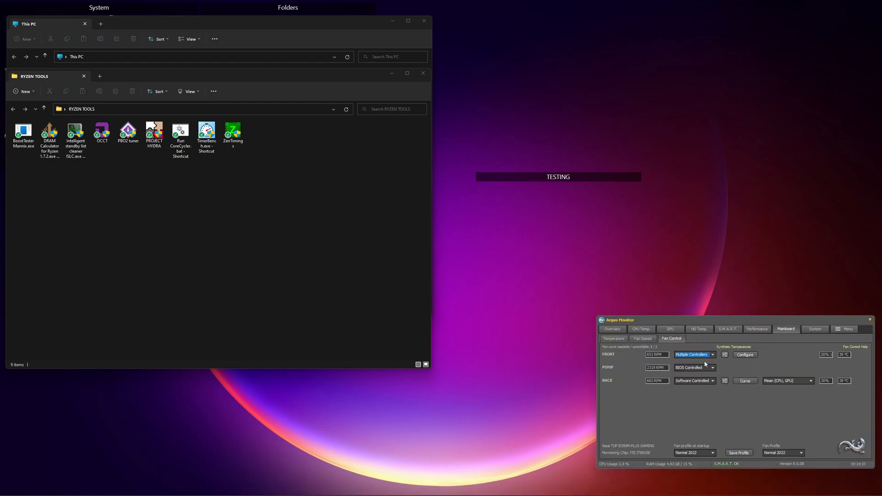
{"action": "left_click", "coordinate": [740, 355]}
{"action": "left_click", "coordinate": [165, 217]}
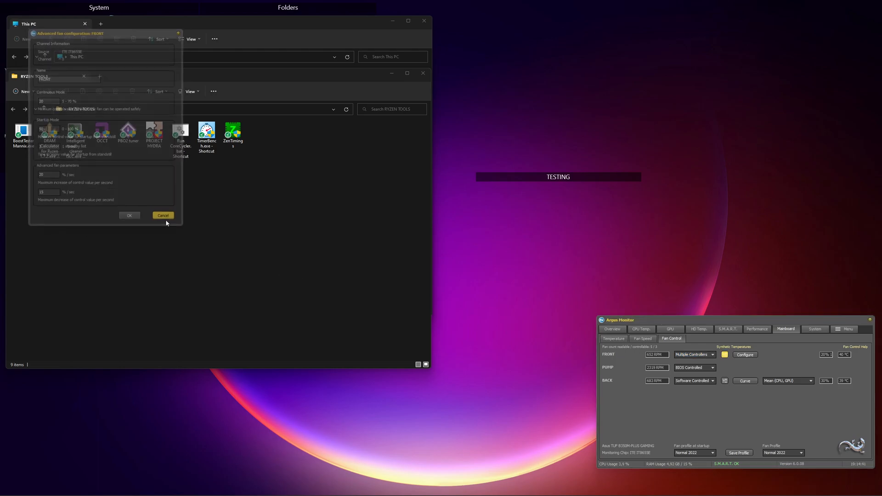
{"action": "left_click", "coordinate": [743, 356]}
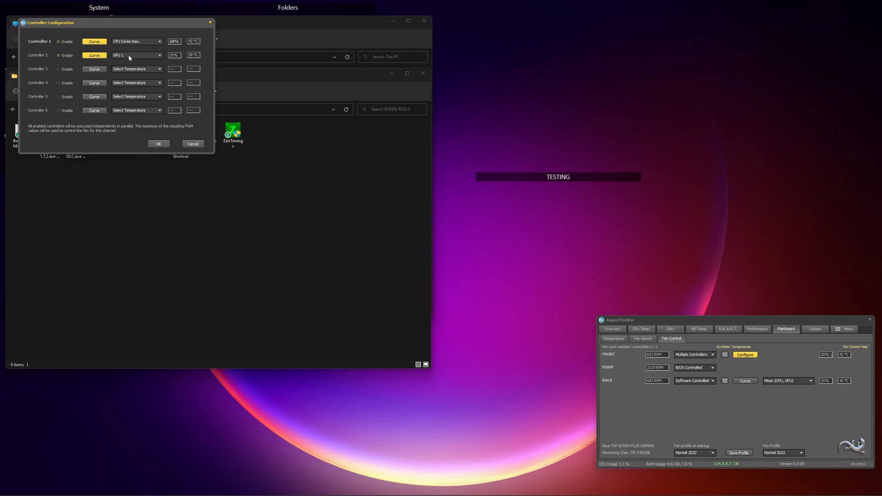
{"action": "left_click", "coordinate": [210, 23]}
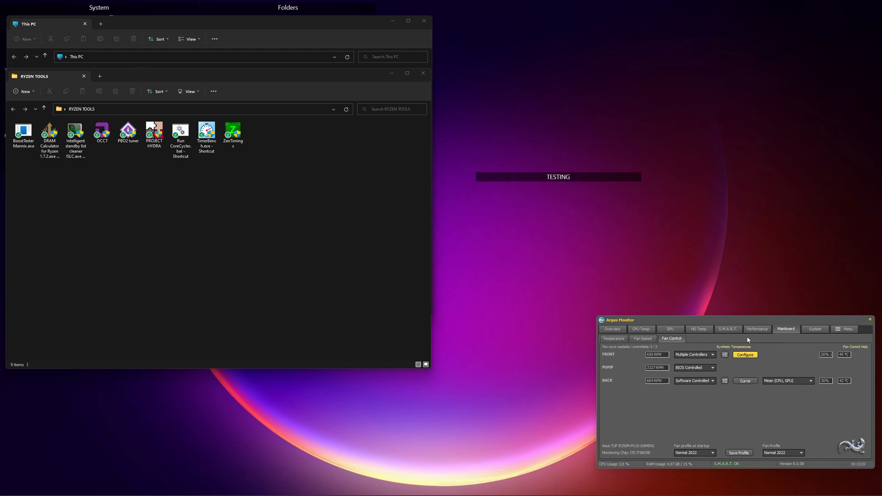
{"action": "left_click", "coordinate": [671, 330]}
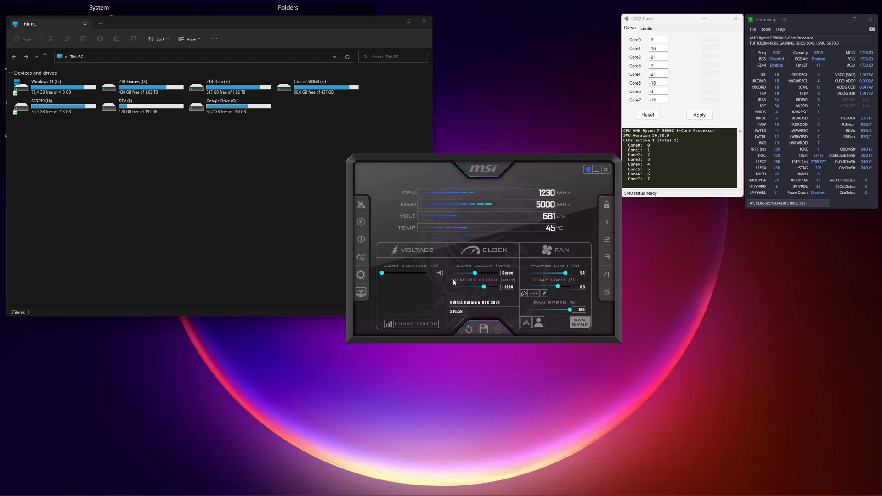
Switch to MSI Afterburner and inspect the current voltage/frequency curve, then load profile 3 and open its curve.
{"action": "left_click", "coordinate": [426, 324]}
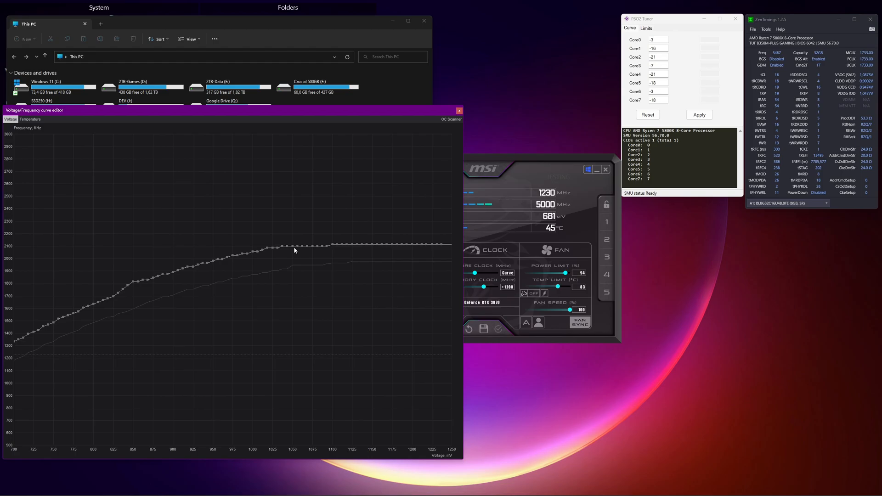
{"action": "left_click", "coordinate": [459, 110]}
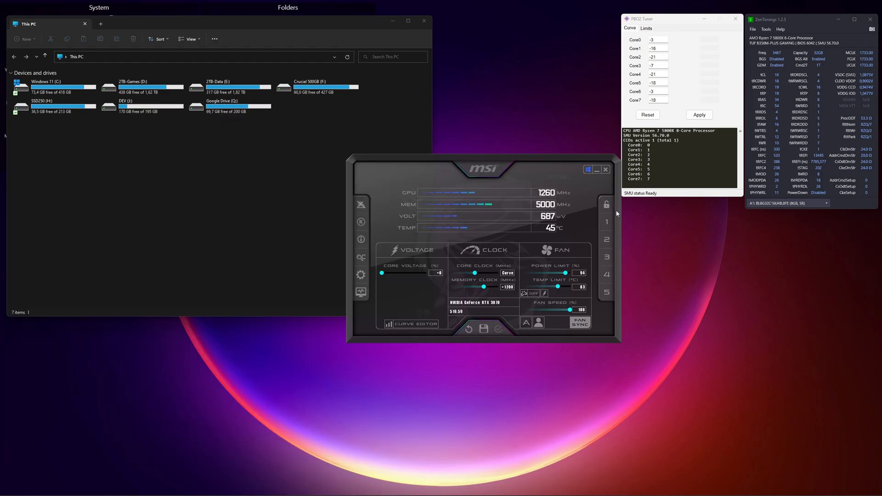
{"action": "left_click", "coordinate": [609, 261]}
{"action": "left_click", "coordinate": [419, 324]}
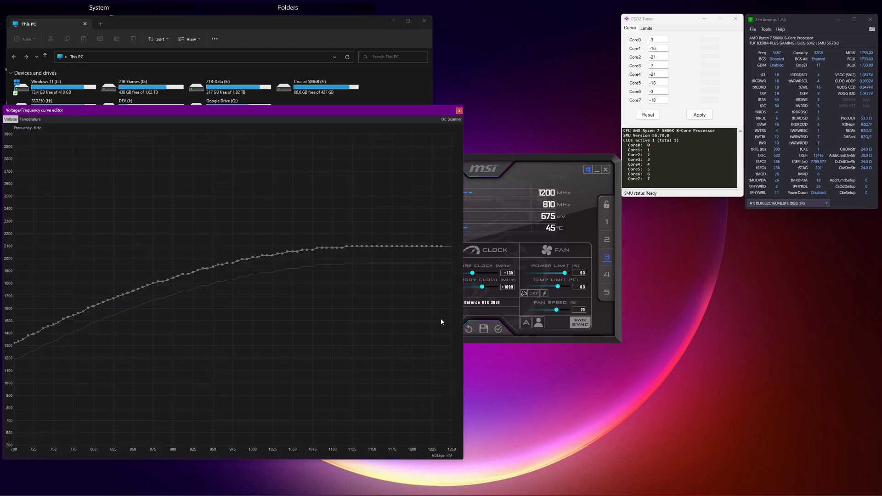
Load overclock profiles 2 and 3 alternately to compare their voltage/frequency curves.
{"action": "left_click", "coordinate": [607, 255]}
{"action": "left_click", "coordinate": [611, 247]}
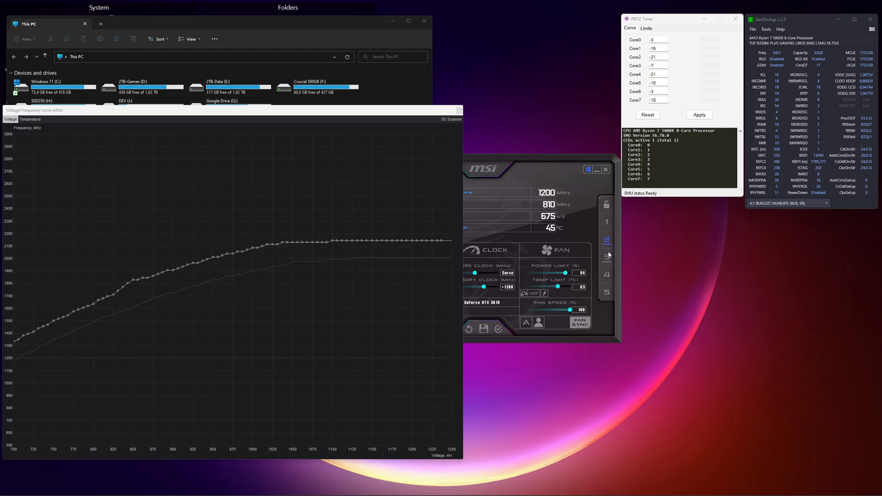
{"action": "left_click", "coordinate": [607, 260]}
{"action": "left_click", "coordinate": [610, 244]}
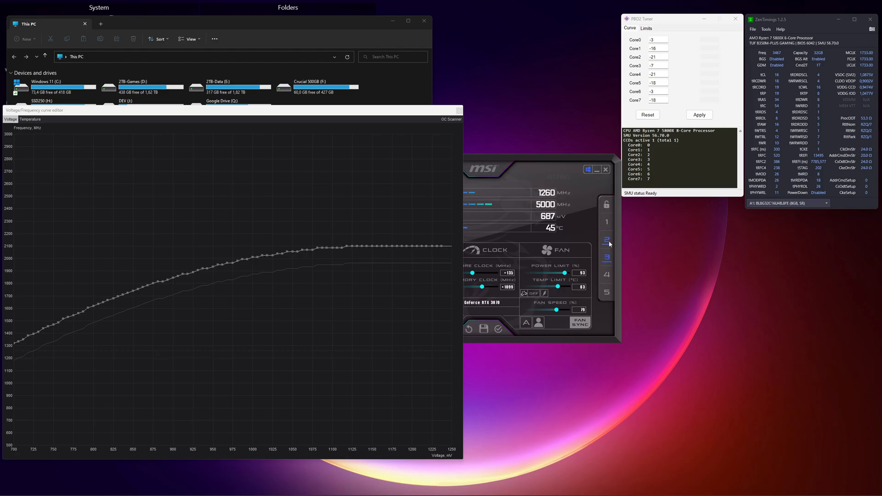
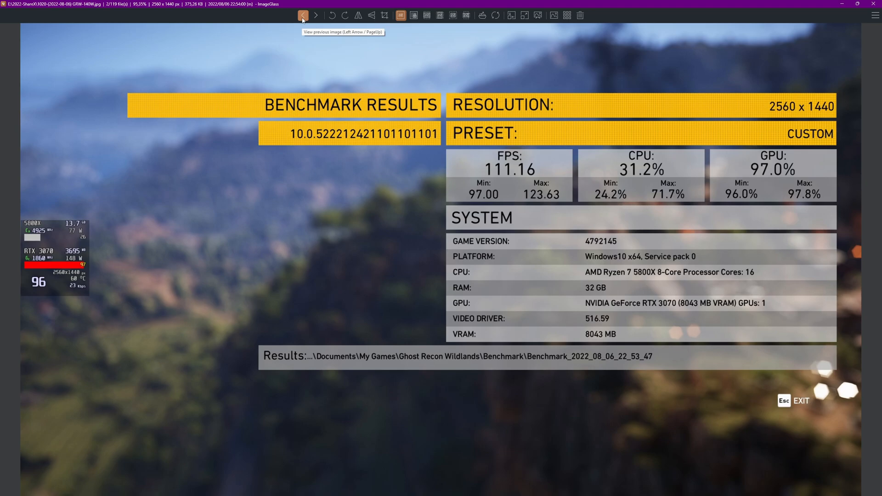
In ImageGlass, compare the RTX 3070 3DMark Port Royal results table with the GRW-140W benchmark screenshot.
{"action": "left_click", "coordinate": [316, 15]}
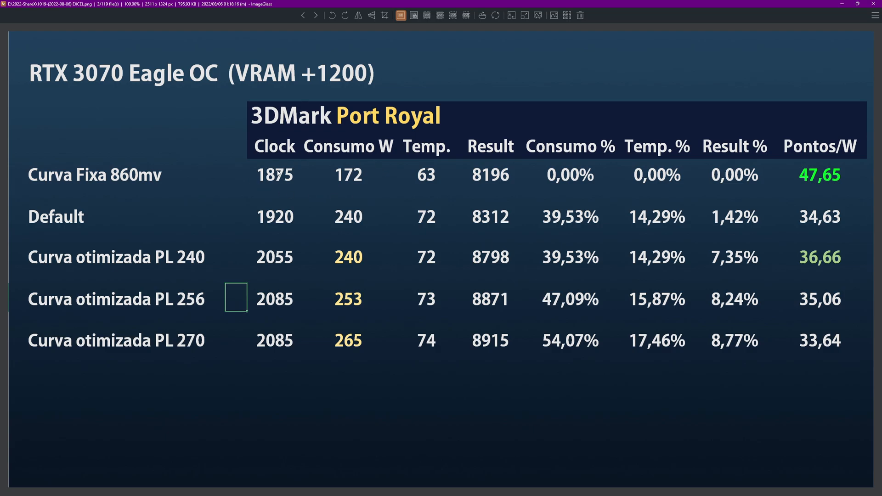
{"action": "left_click", "coordinate": [304, 16]}
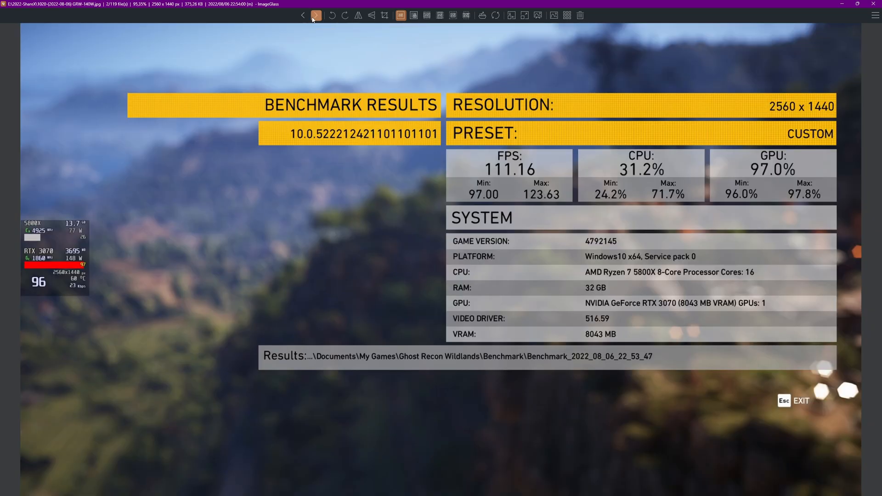
{"action": "left_click", "coordinate": [315, 17]}
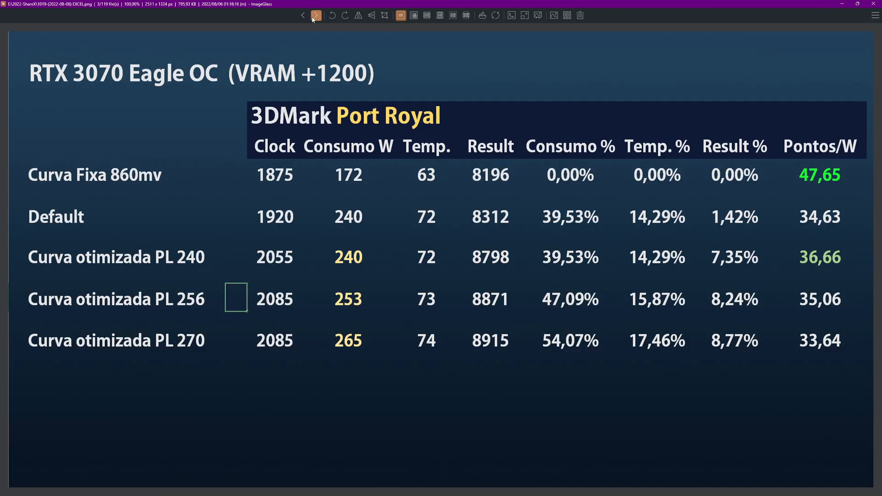
{"action": "left_click", "coordinate": [305, 18]}
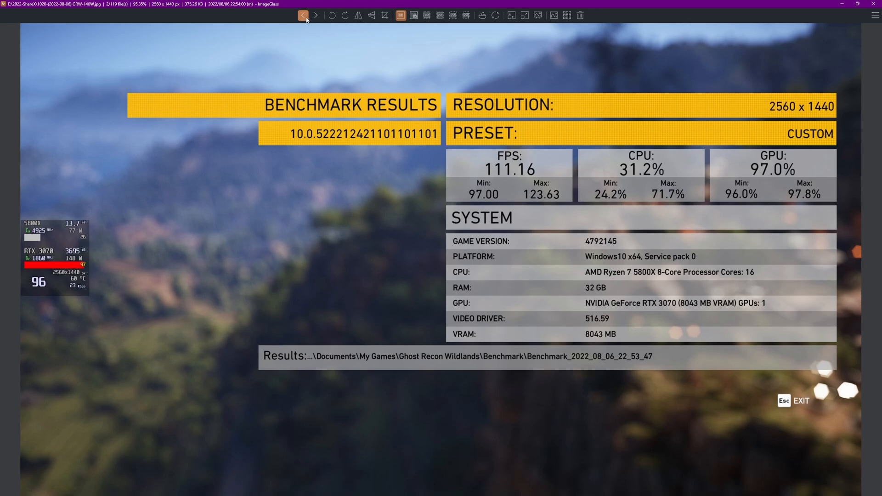
Flip between the GRW-205W and GRW-140W benchmark screenshots to compare frame rate, GPU clock, power draw and temperature.
{"action": "left_click", "coordinate": [305, 18]}
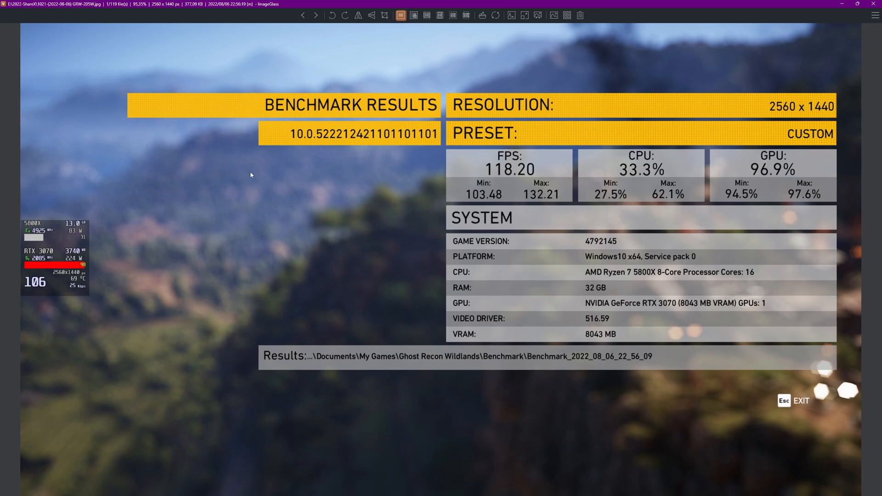
{"action": "left_click", "coordinate": [303, 15]}
{"action": "left_click", "coordinate": [316, 15]}
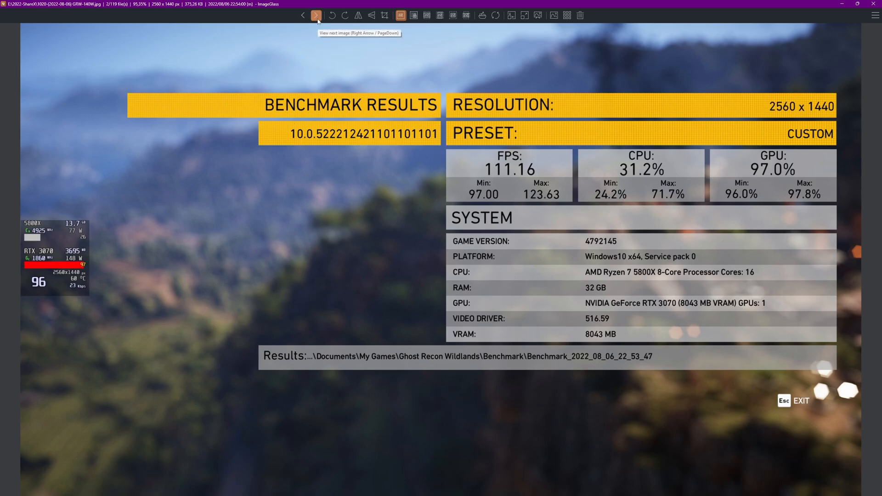
{"action": "left_click", "coordinate": [303, 19]}
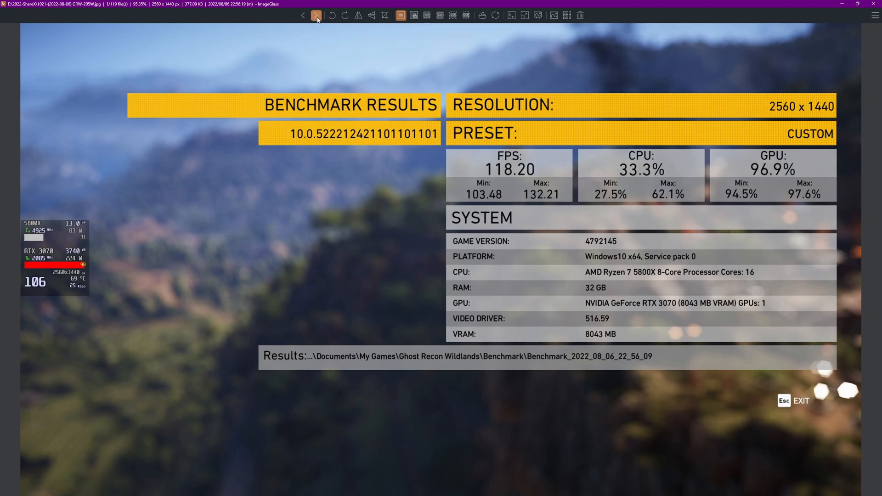
{"action": "left_click", "coordinate": [317, 16]}
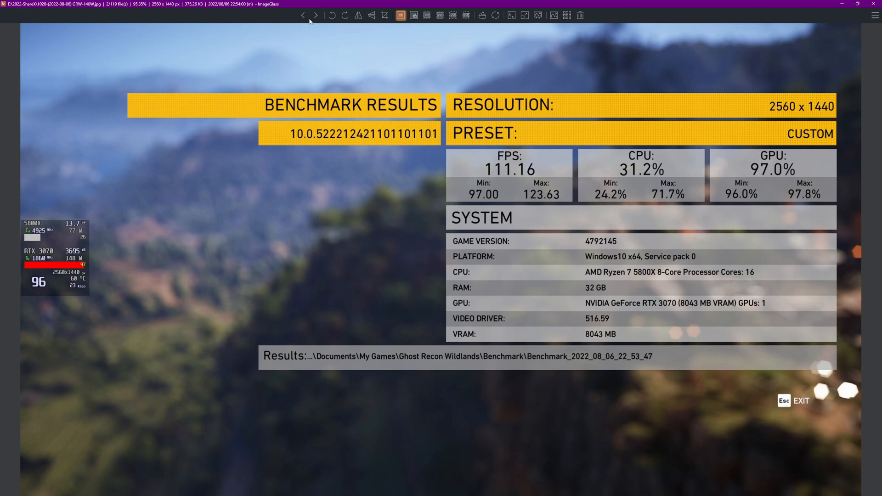
{"action": "left_click", "coordinate": [309, 19]}
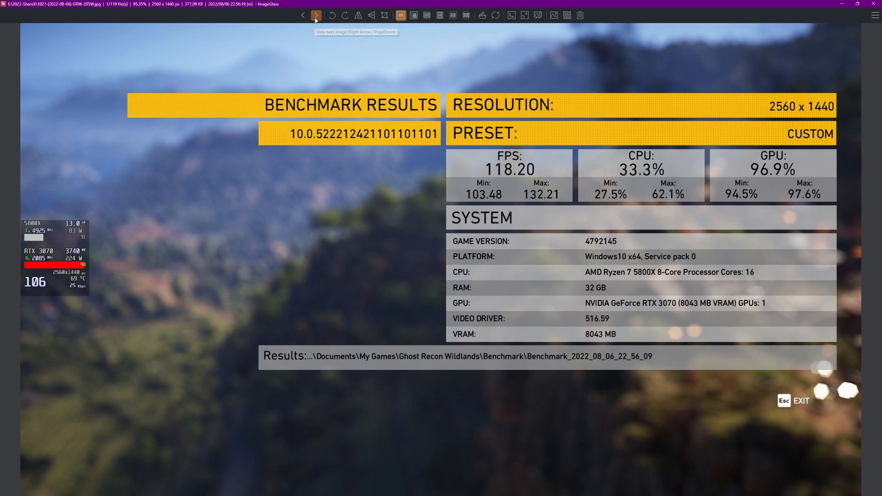
{"action": "left_click", "coordinate": [315, 15]}
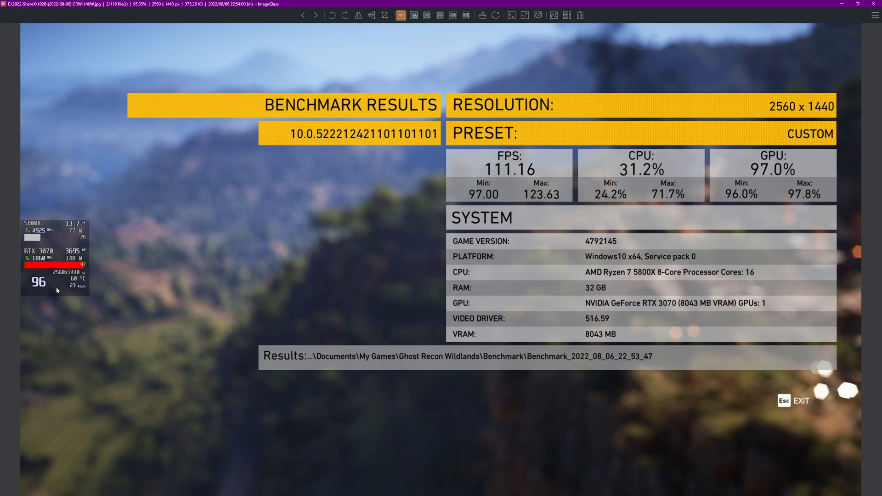
{"action": "left_click", "coordinate": [316, 16]}
{"action": "left_click", "coordinate": [303, 16]}
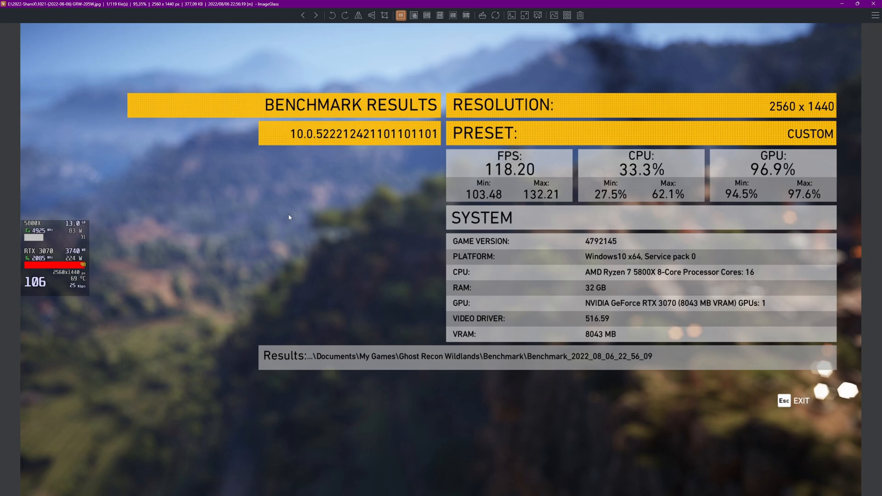
{"action": "left_click", "coordinate": [315, 17]}
{"action": "left_click", "coordinate": [316, 18]}
{"action": "left_click", "coordinate": [315, 20]}
{"action": "left_click", "coordinate": [318, 18]}
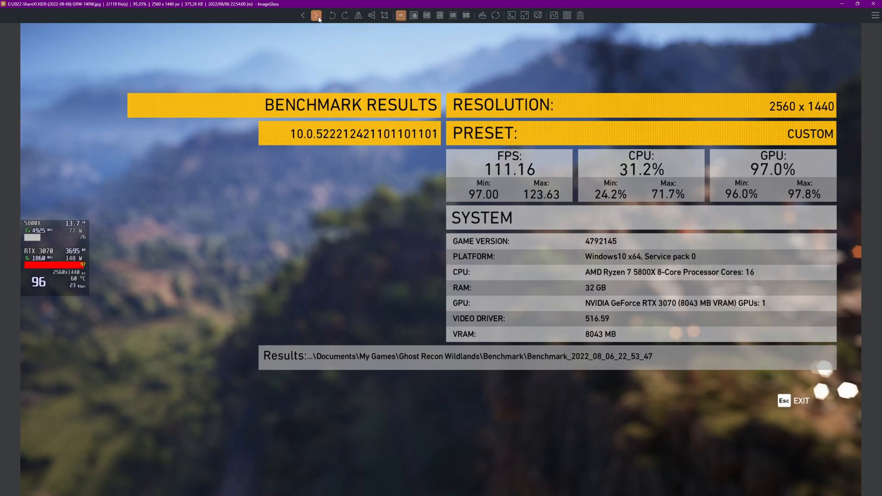
{"action": "left_click", "coordinate": [318, 17]}
{"action": "left_click", "coordinate": [312, 18]}
{"action": "left_click", "coordinate": [308, 18]}
{"action": "left_click", "coordinate": [307, 19]}
{"action": "left_click", "coordinate": [315, 17]}
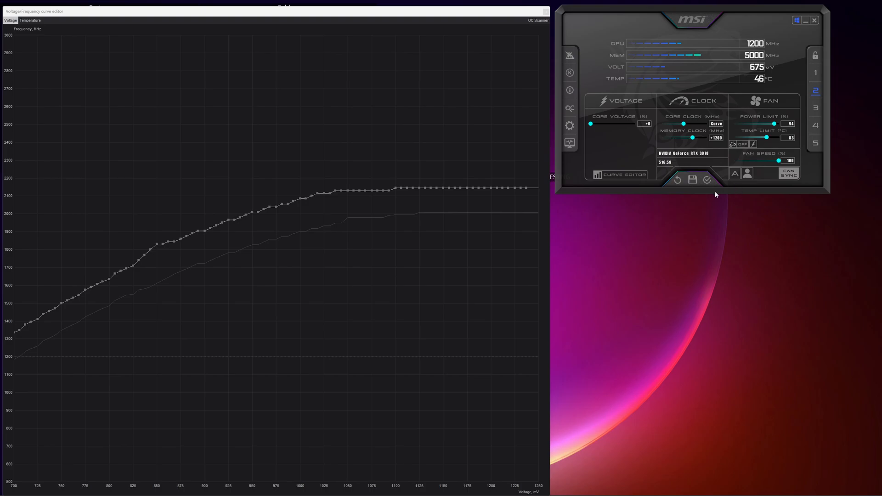
In MSI Afterburner, load profile 1, change its core clock offset to 0 and power limit to 100%, and apply the settings.
{"action": "left_click", "coordinate": [816, 73]}
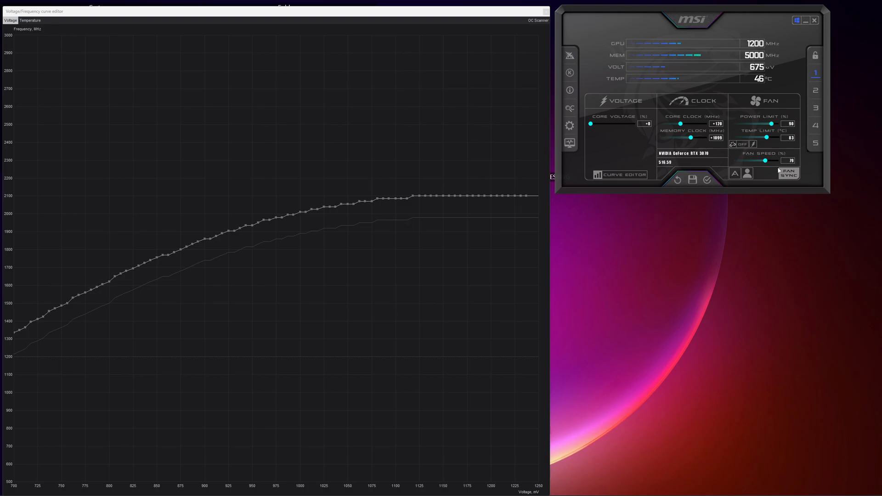
{"action": "left_click_drag", "start_coordinate": [681, 125], "coordinate": [677, 128]}
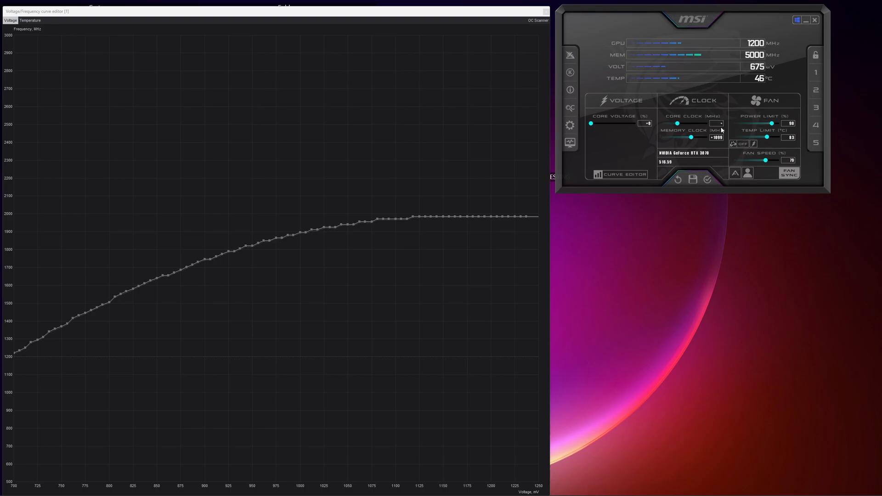
{"action": "left_click", "coordinate": [719, 138]}
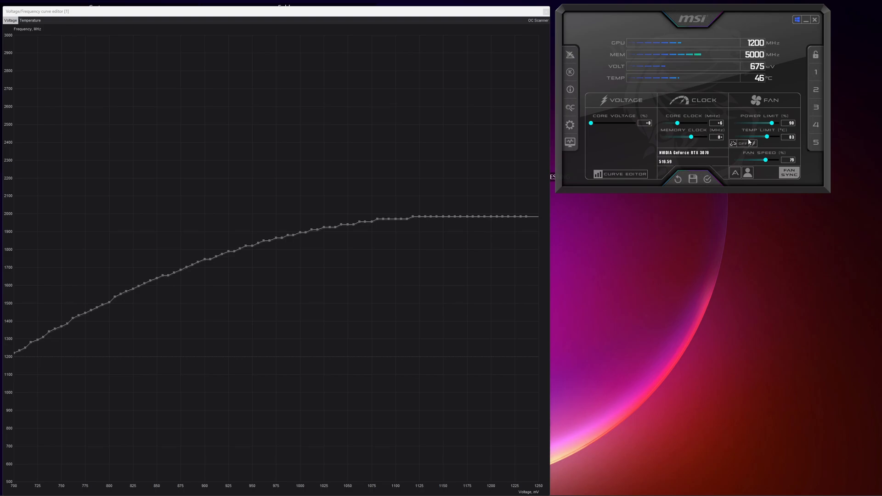
{"action": "type", "text": "0"}
{"action": "left_click_drag", "start_coordinate": [775, 126], "coordinate": [793, 131]}
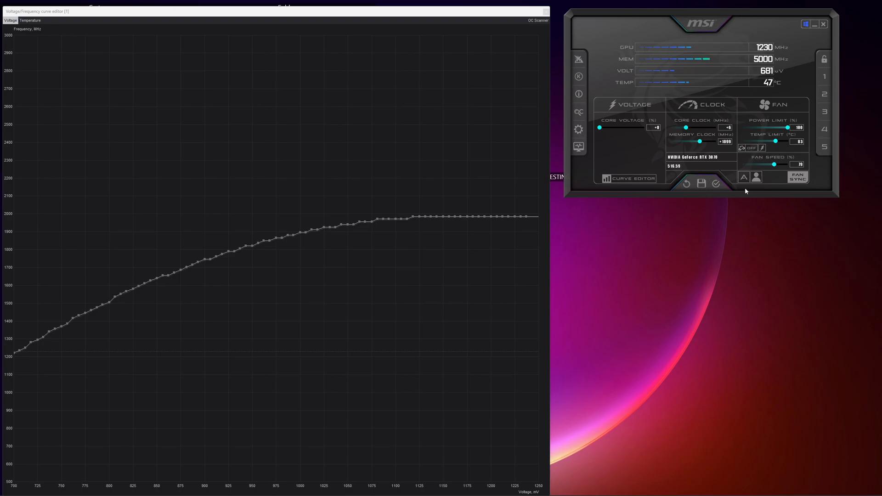
{"action": "left_click", "coordinate": [718, 188]}
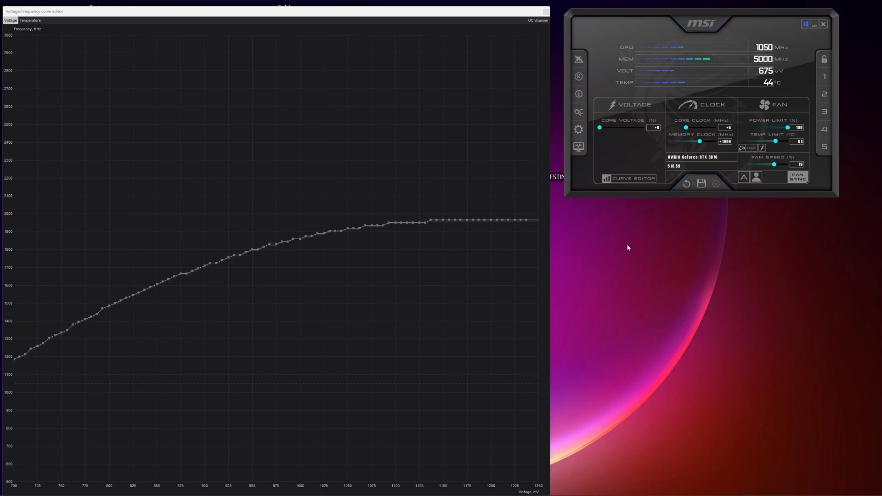
Raise the whole voltage/frequency curve by 252 MHz using its 850 mV point, and apply it.
{"action": "mouse_move", "coordinate": [483, 12]}
{"action": "left_mouse_down"}
{"action": "mouse_move", "coordinate": [513, 10]}
{"action": "mouse_move", "coordinate": [499, 10]}
{"action": "left_mouse_up"}
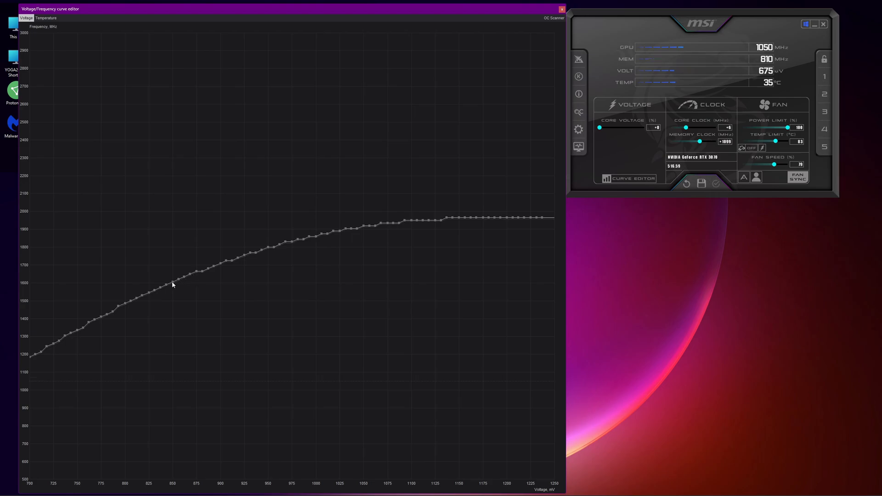
{"action": "left_click_drag", "start_coordinate": [173, 285], "coordinate": [177, 240]}
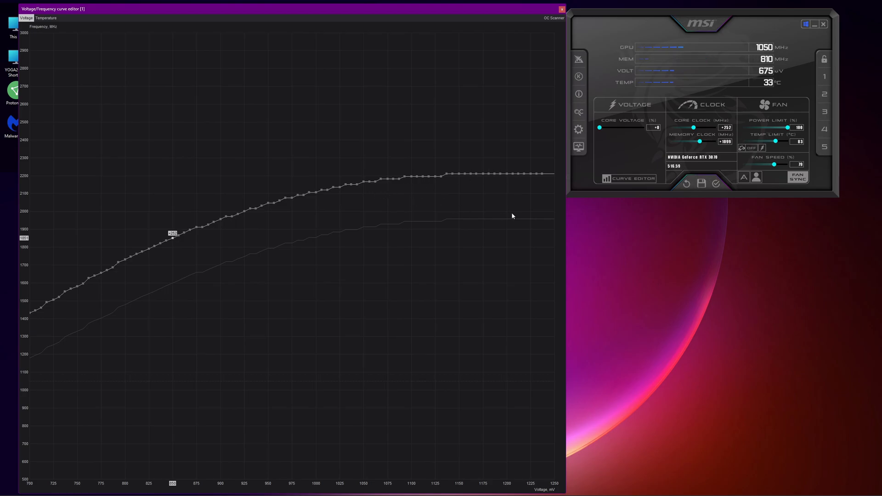
{"action": "left_click", "coordinate": [716, 184]}
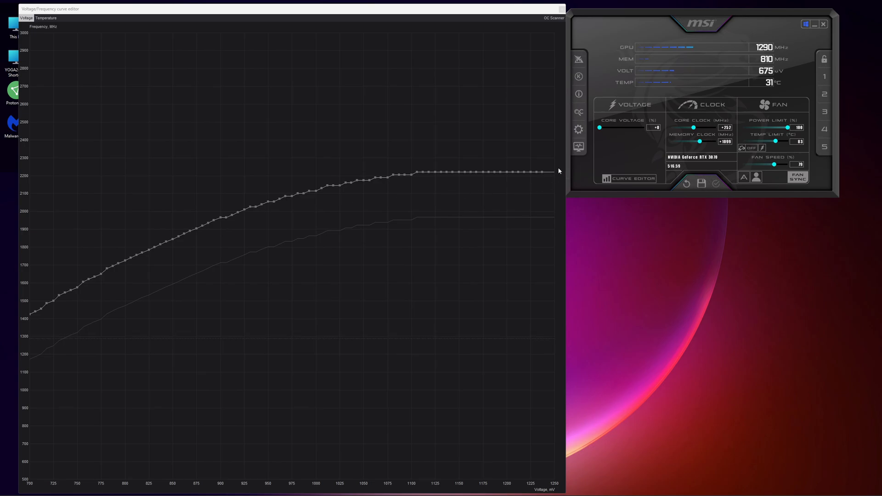
Select the upper-voltage curve points and lower them to about 2200 MHz at the 1125 mV point, applying the change.
{"action": "mouse_move", "coordinate": [559, 171]}
{"action": "left_mouse_down"}
{"action": "mouse_move", "coordinate": [494, 187]}
{"action": "mouse_move", "coordinate": [301, 202]}
{"action": "left_mouse_up"}
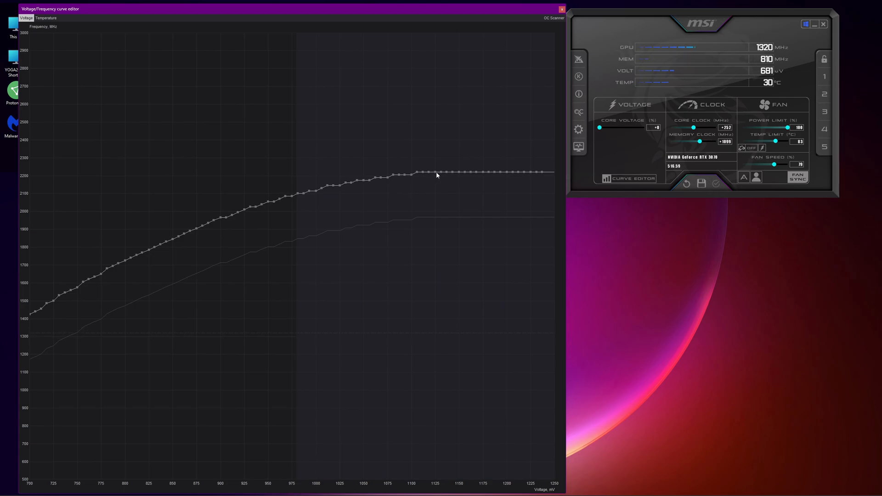
{"action": "left_click_drag", "start_coordinate": [435, 172], "coordinate": [435, 176]}
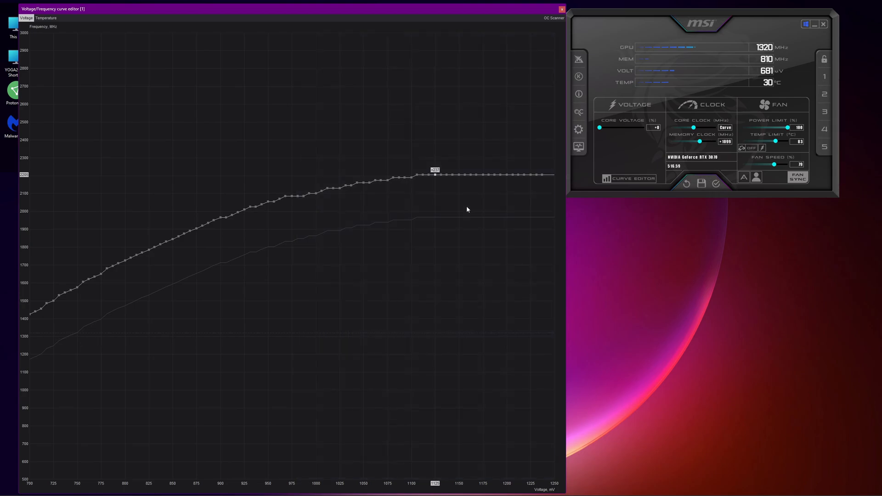
{"action": "left_click", "coordinate": [719, 185]}
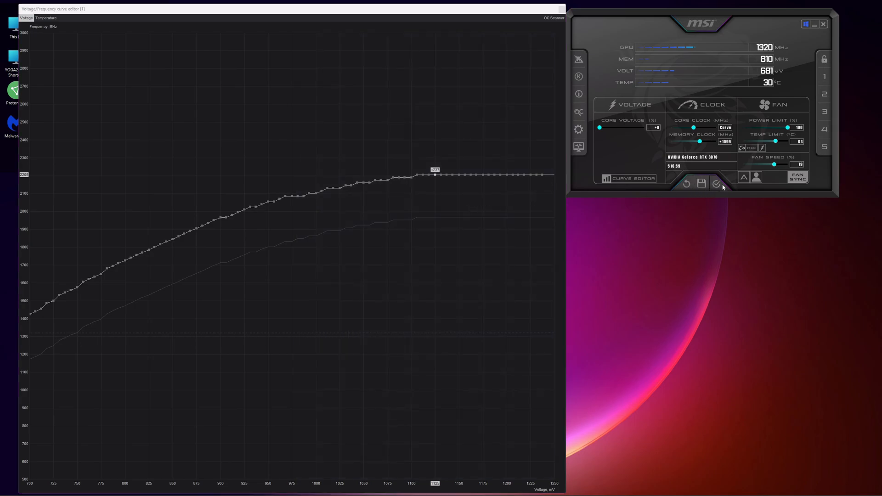
Select the curve points above about 1110 mV, lower them to about 2150 MHz, and apply the curve.
{"action": "left_click", "coordinate": [559, 170]}
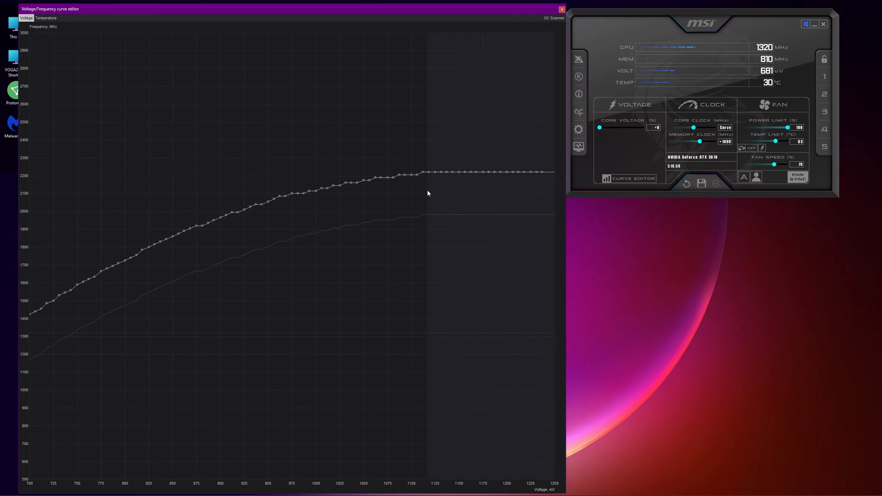
{"action": "left_click_drag", "start_coordinate": [428, 172], "coordinate": [431, 187]}
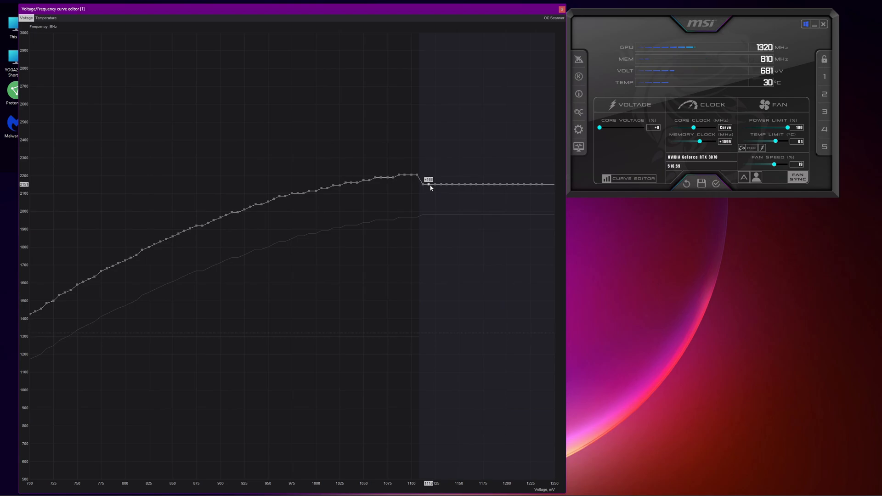
{"action": "left_click", "coordinate": [717, 186]}
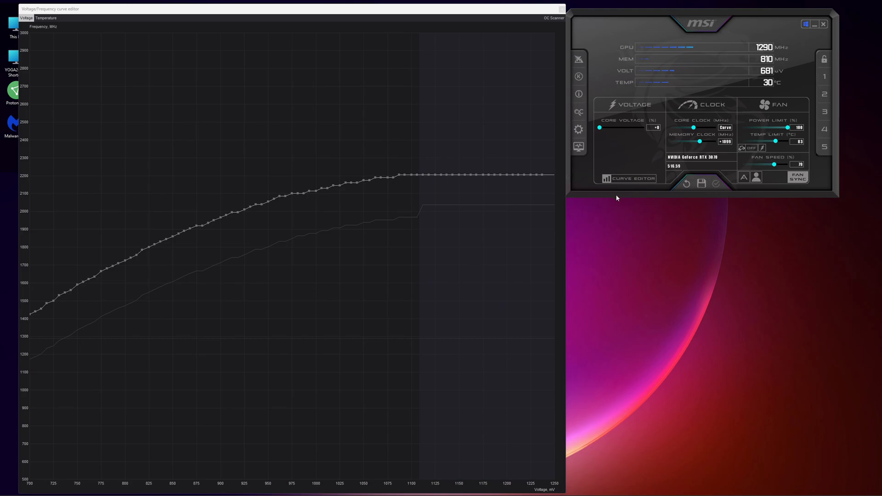
Select all curve points above 900 mV, lower them to about 2170 MHz at the high-voltage end, and apply the curve.
{"action": "left_click", "coordinate": [399, 202]}
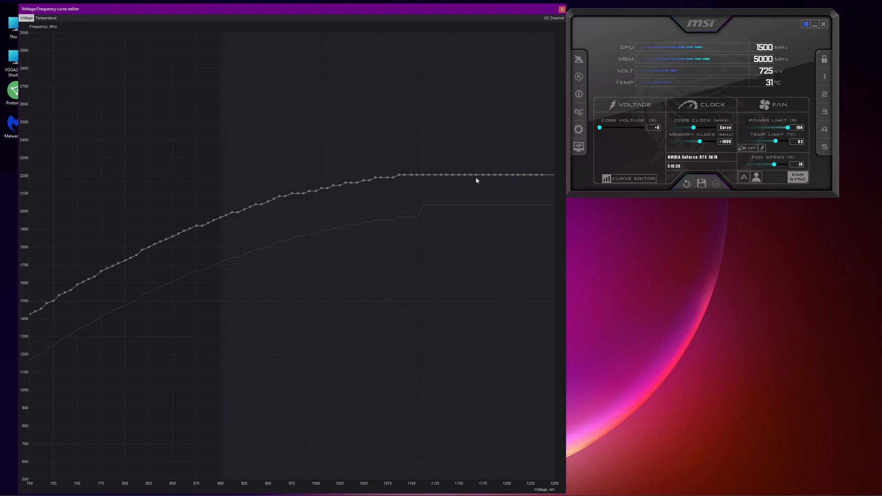
{"action": "left_click_drag", "start_coordinate": [476, 177], "coordinate": [473, 181]}
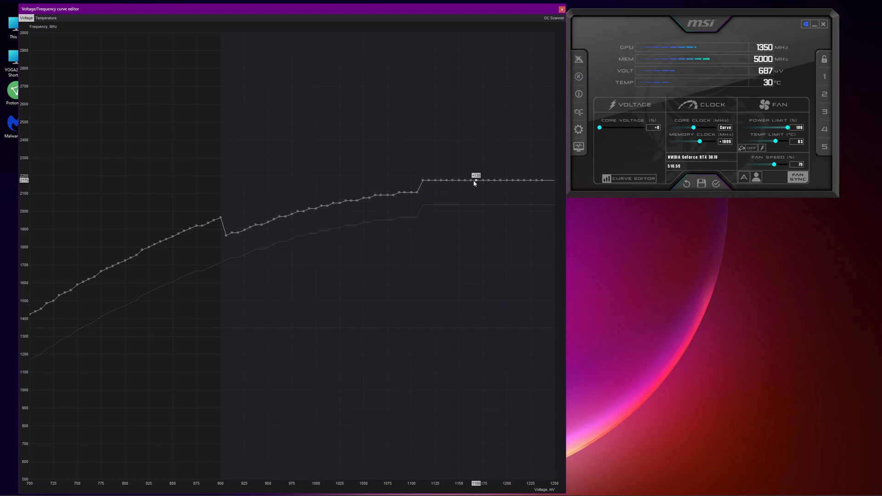
{"action": "left_click", "coordinate": [716, 184]}
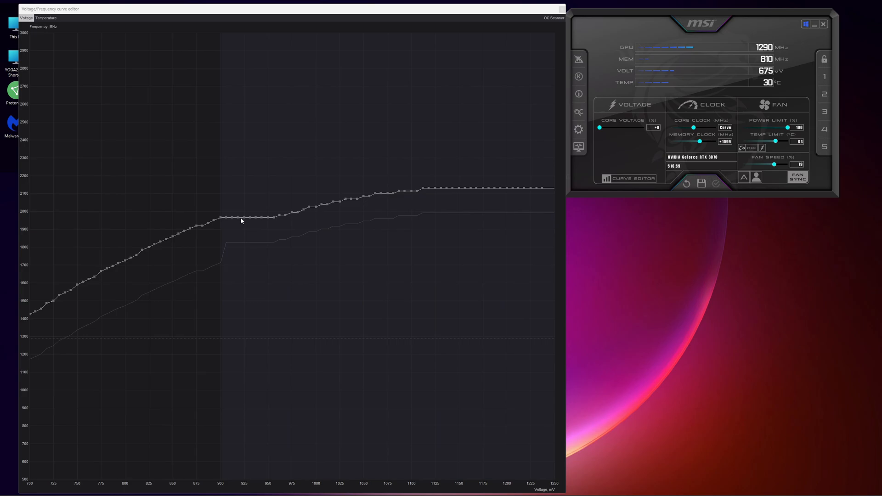
Raise the selected curve points above 900 mV to about 2050 MHz at the 925 mV point, and apply the curve.
{"action": "left_click", "coordinate": [242, 218]}
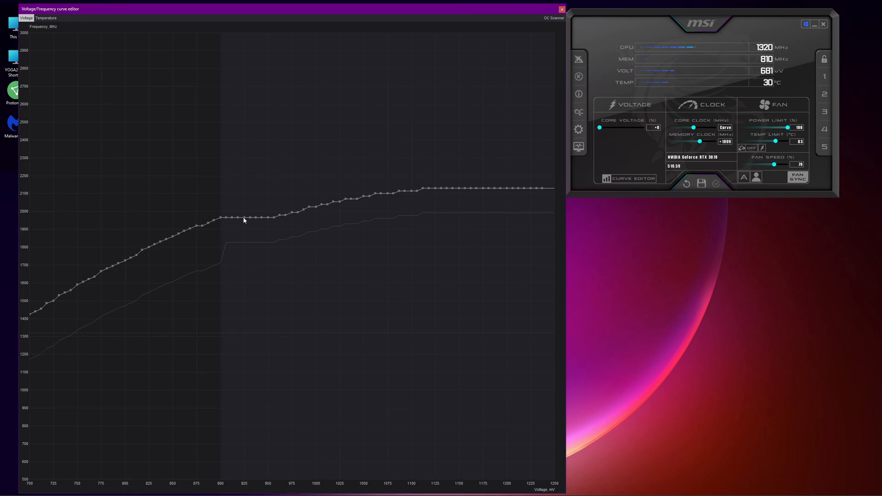
{"action": "left_click_drag", "start_coordinate": [245, 218], "coordinate": [247, 211]}
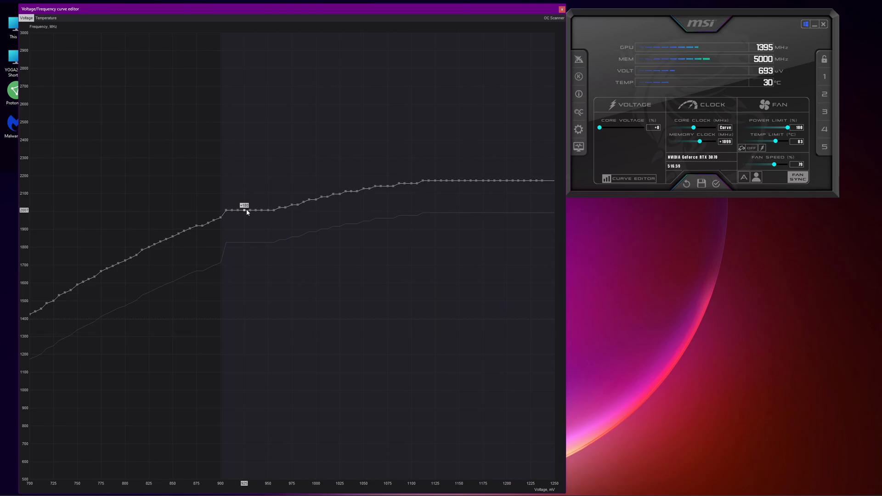
{"action": "left_click_drag", "start_coordinate": [246, 210], "coordinate": [248, 204]}
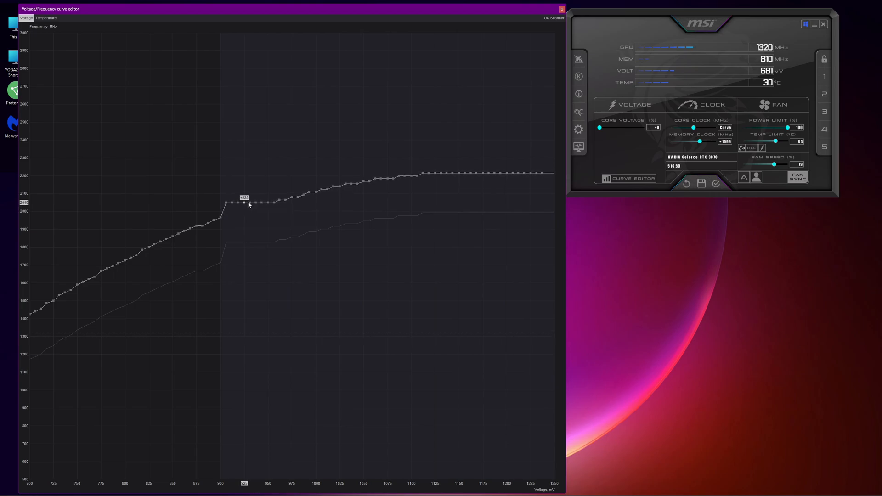
{"action": "left_click_drag", "start_coordinate": [249, 205], "coordinate": [249, 204]}
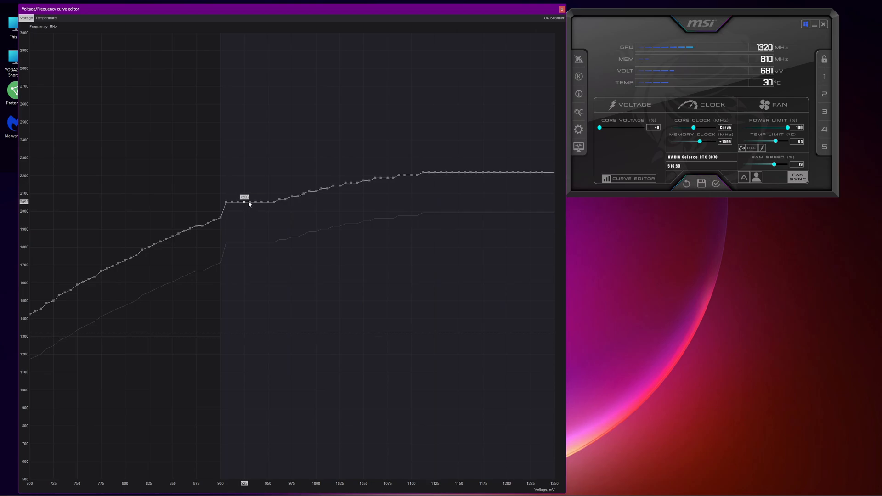
{"action": "left_click", "coordinate": [716, 184]}
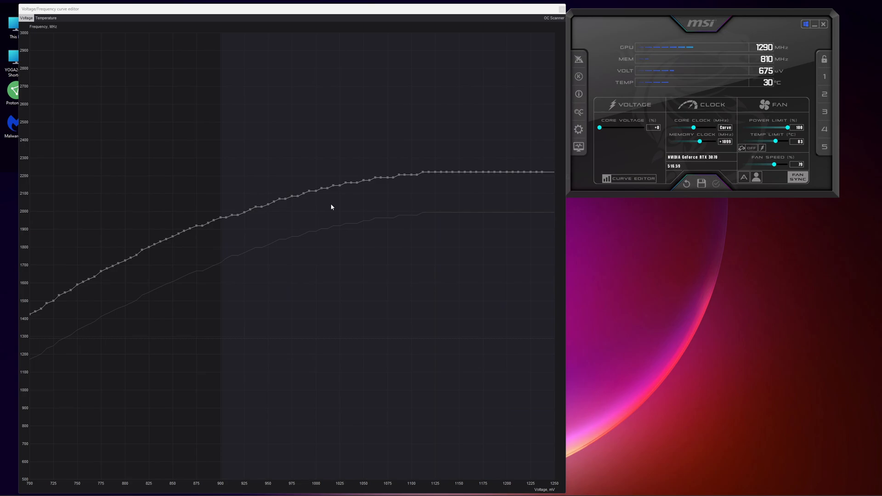
Lower the curve to about 2100 MHz at 1000 mV, set the points above about 1060 mV to about 2200 MHz, and apply it.
{"action": "left_click", "coordinate": [298, 198]}
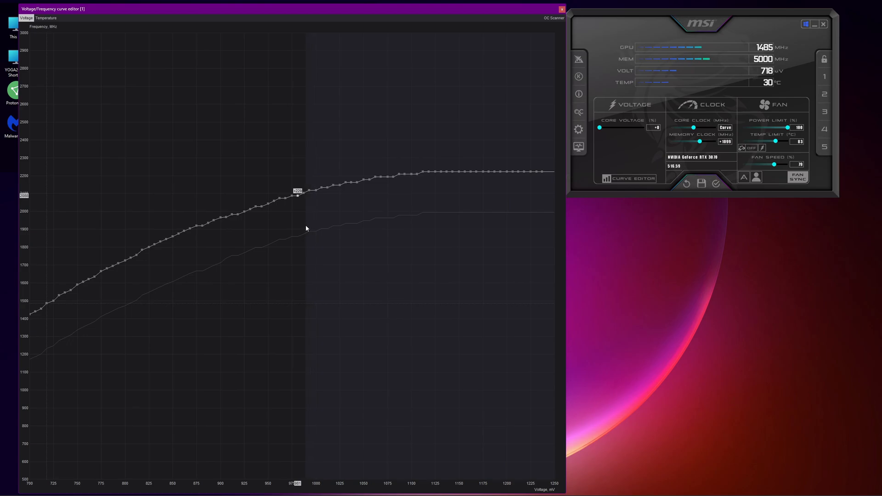
{"action": "left_click_drag", "start_coordinate": [316, 191], "coordinate": [317, 195]}
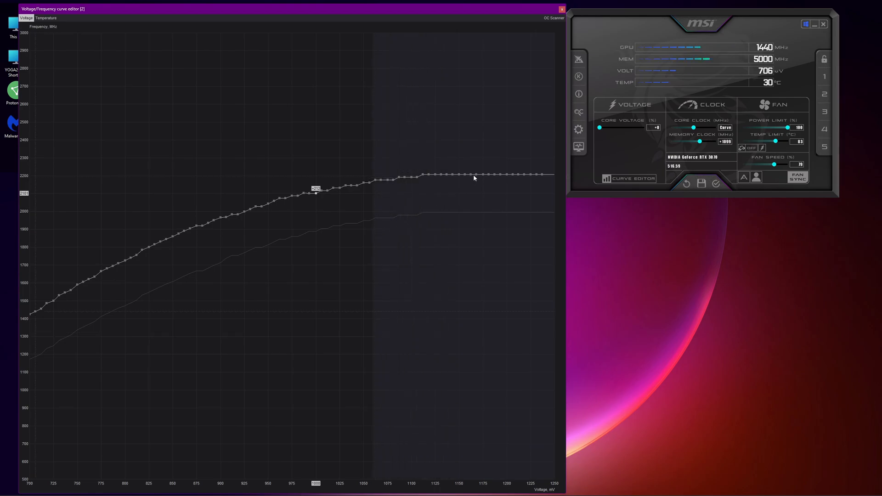
{"action": "left_click_drag", "start_coordinate": [471, 174], "coordinate": [468, 178]}
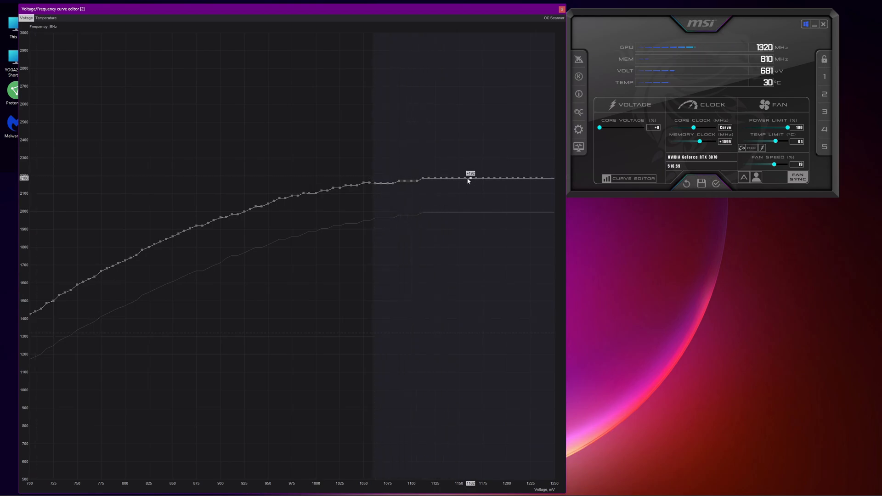
{"action": "left_click_drag", "start_coordinate": [467, 179], "coordinate": [468, 176]}
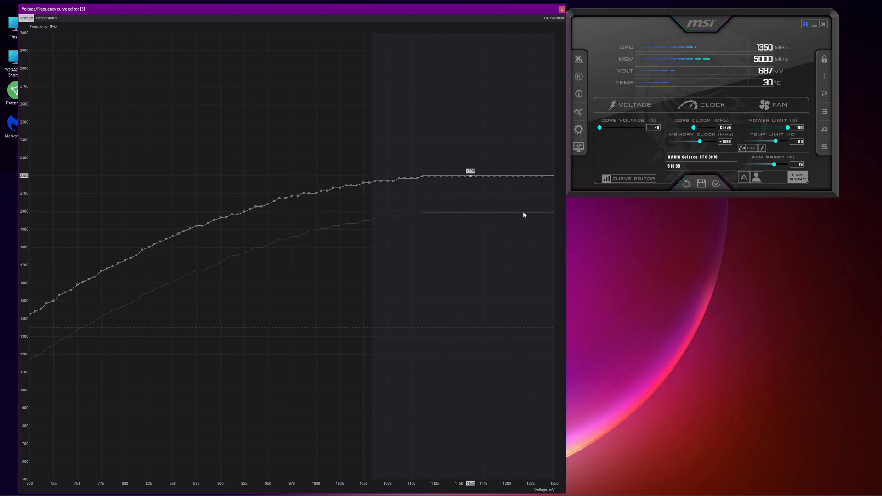
{"action": "left_click", "coordinate": [714, 184]}
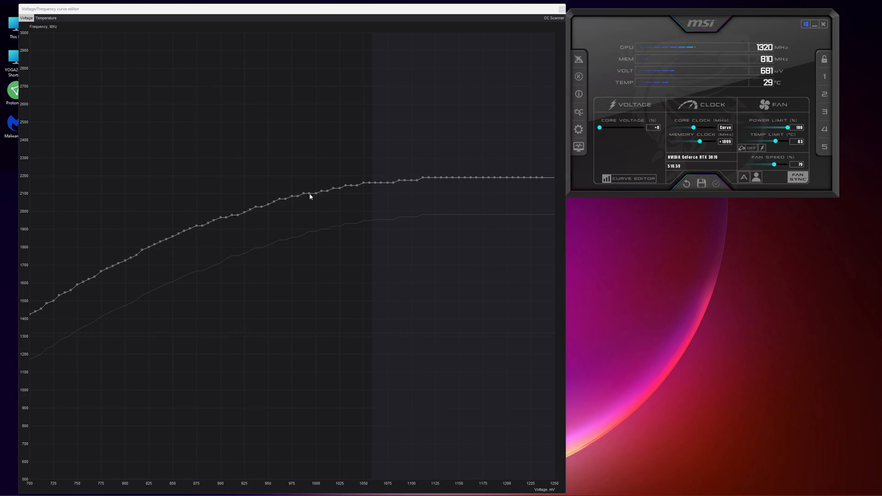
Lower the 987 mV curve point to about 2090 MHz, apply the curve, and save it as profile 3.
{"action": "left_click_drag", "start_coordinate": [310, 194], "coordinate": [309, 196]}
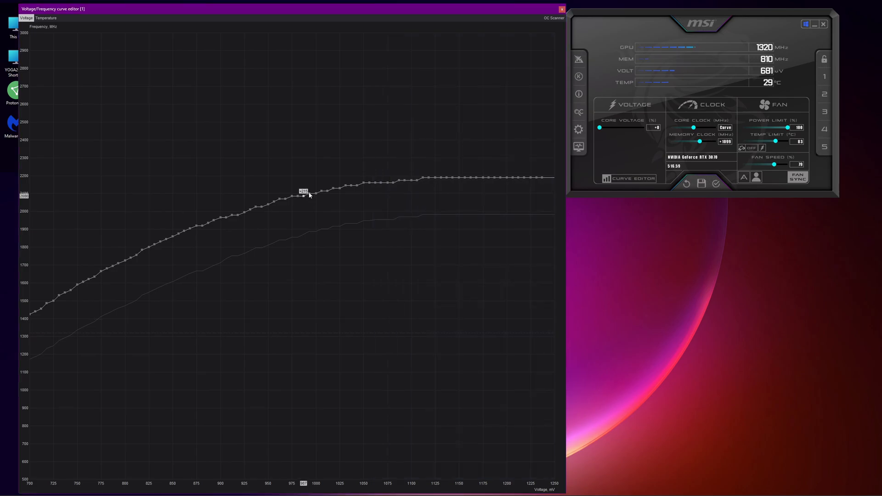
{"action": "left_click", "coordinate": [309, 196]}
{"action": "left_click", "coordinate": [717, 185]}
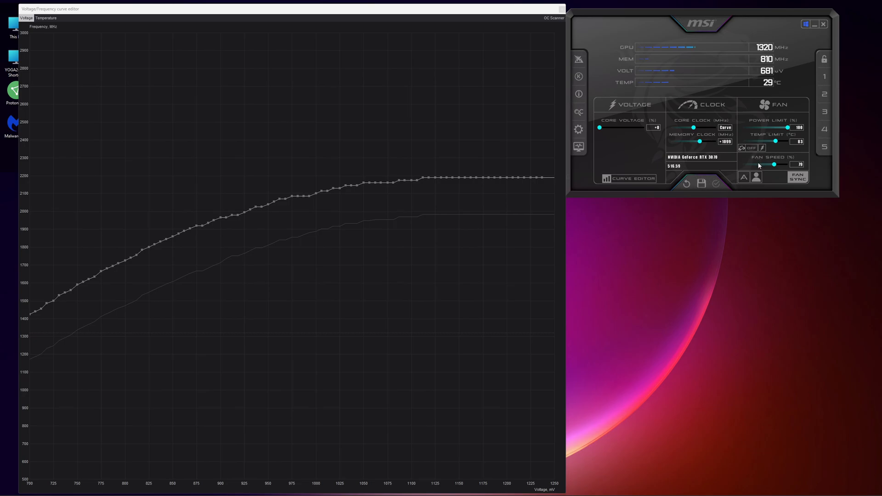
{"action": "left_click", "coordinate": [702, 183]}
{"action": "left_click", "coordinate": [825, 112]}
Compare the saved curves of profiles 2 and 3 by switching between them.
{"action": "left_click", "coordinate": [823, 97]}
{"action": "left_click", "coordinate": [824, 114]}
{"action": "left_click", "coordinate": [825, 95]}
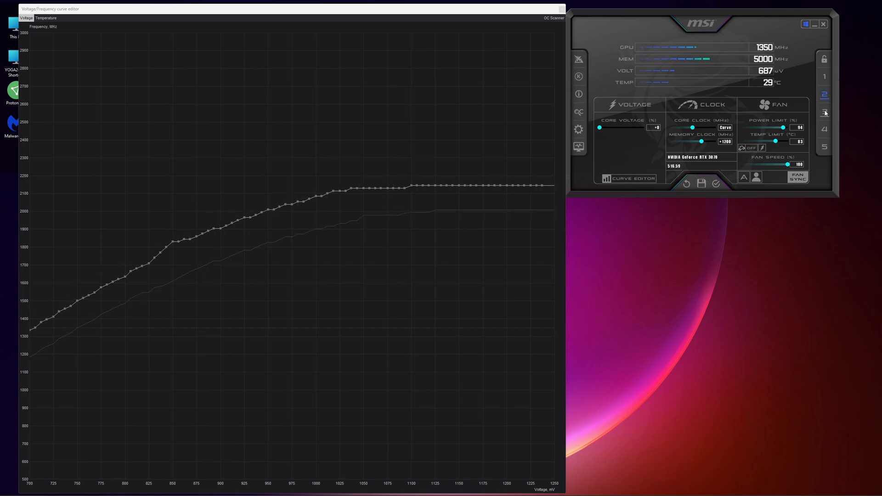
{"action": "left_click", "coordinate": [826, 113]}
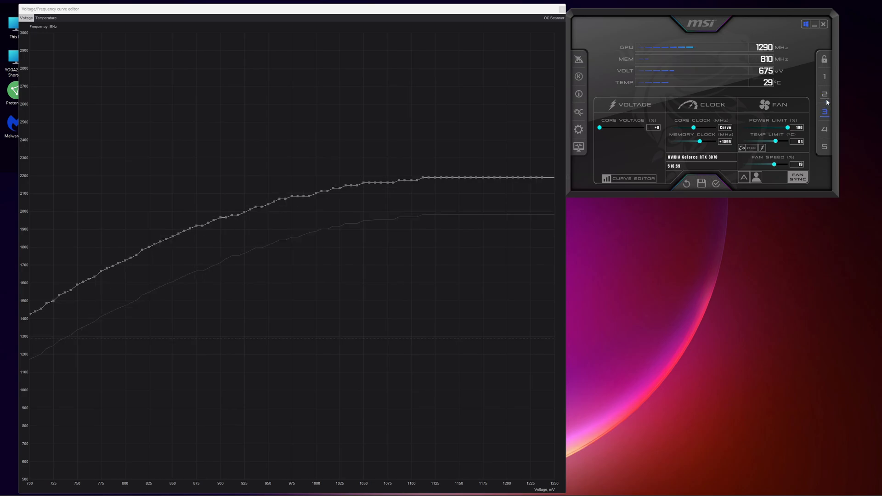
{"action": "left_click", "coordinate": [825, 97]}
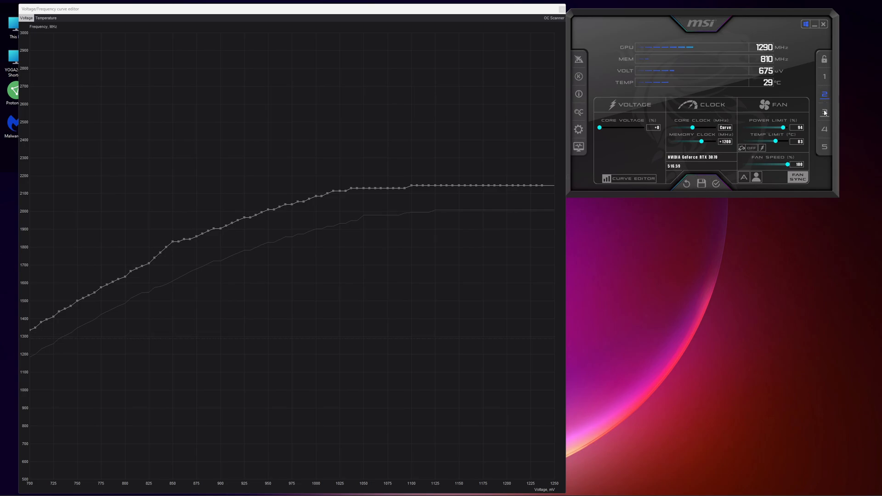
{"action": "left_click", "coordinate": [825, 114]}
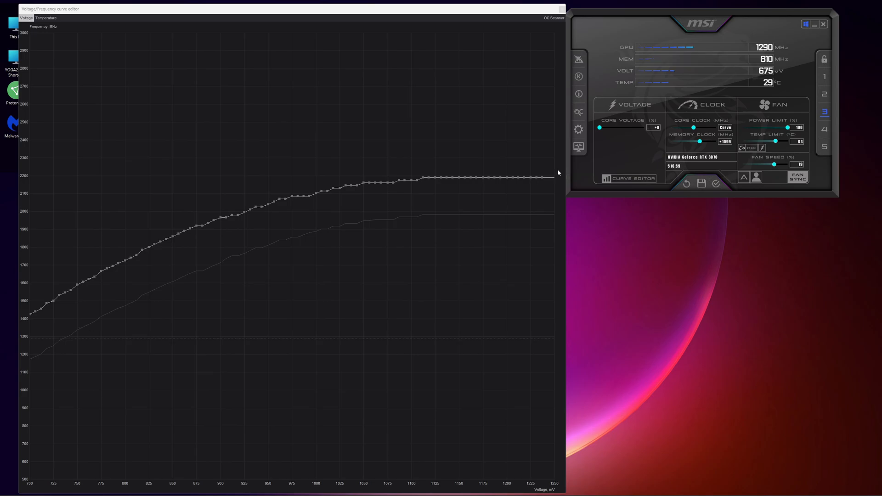
Select the points above about 900 mV, shift them to about 2200 MHz at the 1168 mV point, apply, and save to profile 3.
{"action": "left_click", "coordinate": [509, 204]}
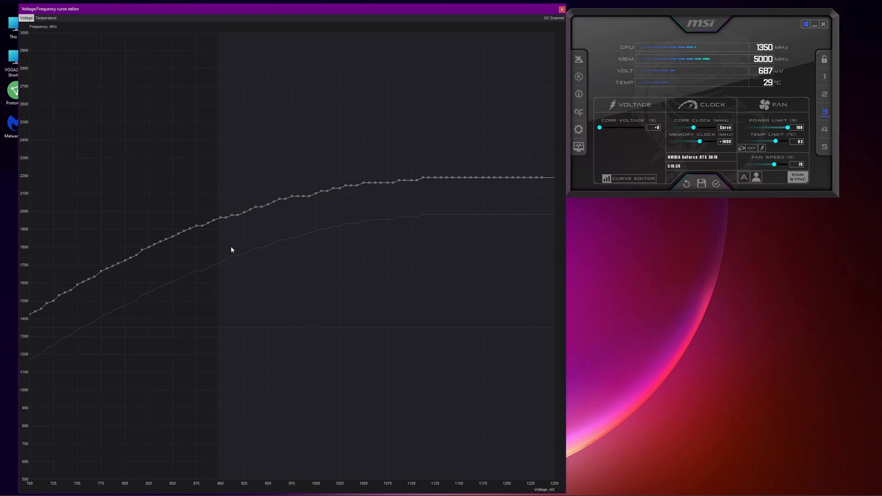
{"action": "left_click_drag", "start_coordinate": [475, 179], "coordinate": [476, 179]}
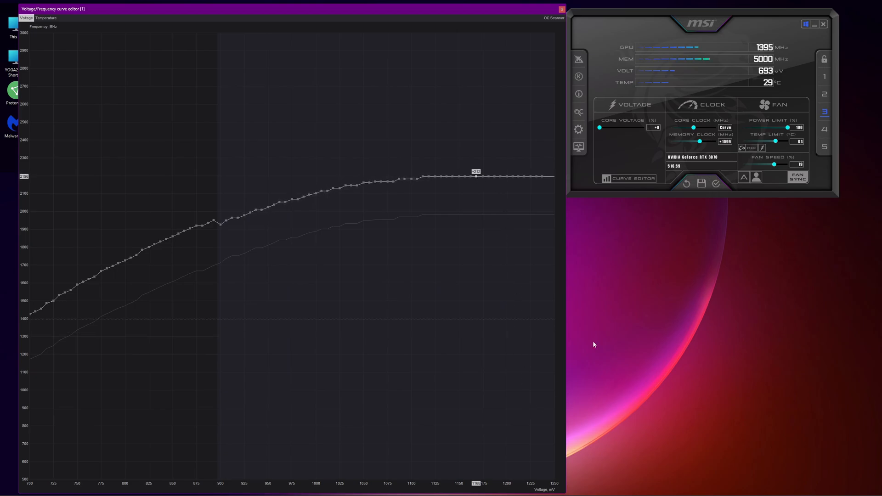
{"action": "left_click", "coordinate": [718, 186]}
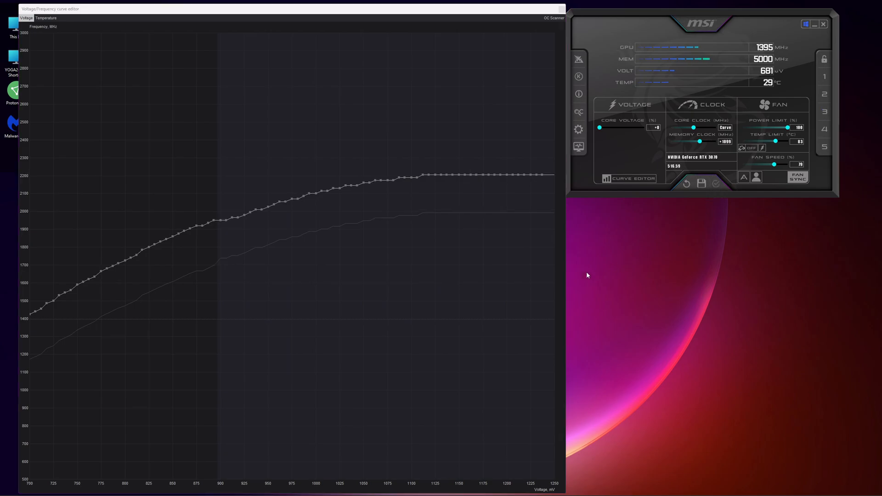
{"action": "left_click", "coordinate": [207, 320]}
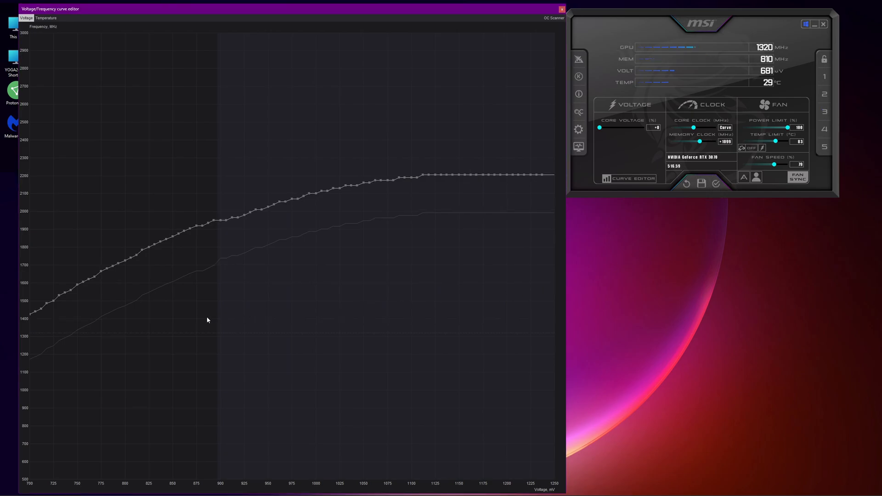
{"action": "left_click", "coordinate": [702, 184]}
Check the saved settings and curves of profiles 2 and 1, and return to profile 3.
{"action": "left_click", "coordinate": [825, 96]}
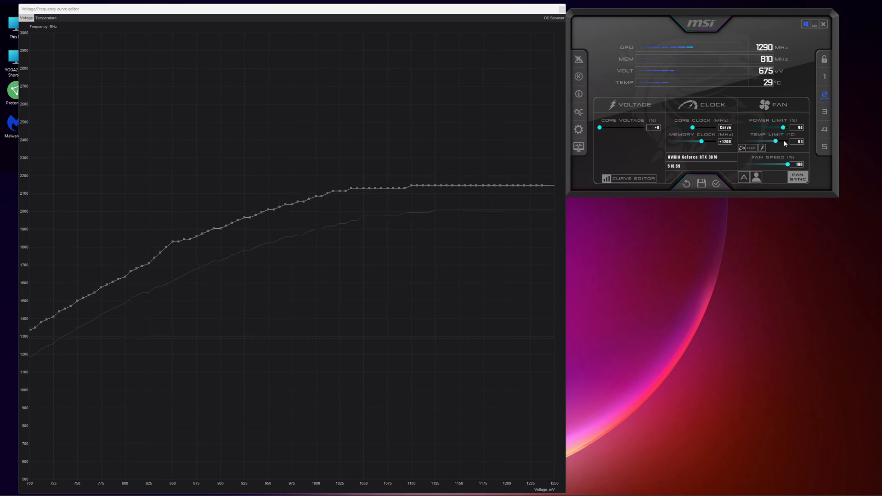
{"action": "left_click", "coordinate": [825, 78]}
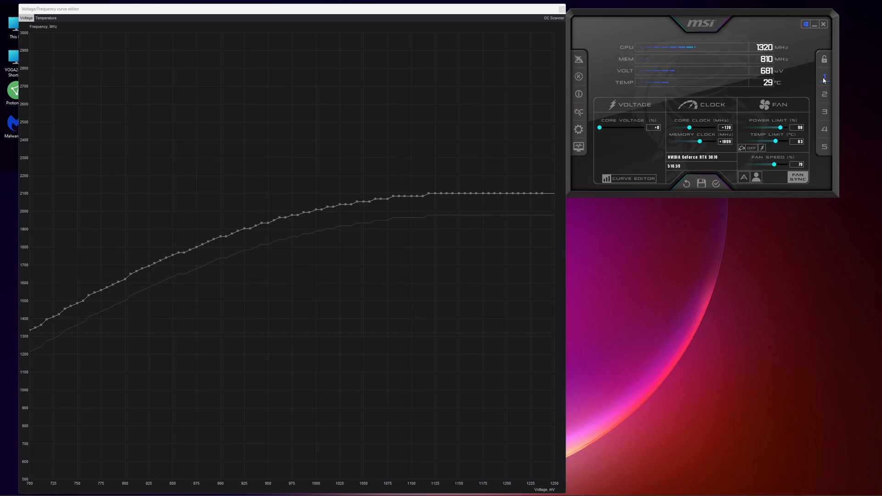
{"action": "left_click", "coordinate": [825, 112]}
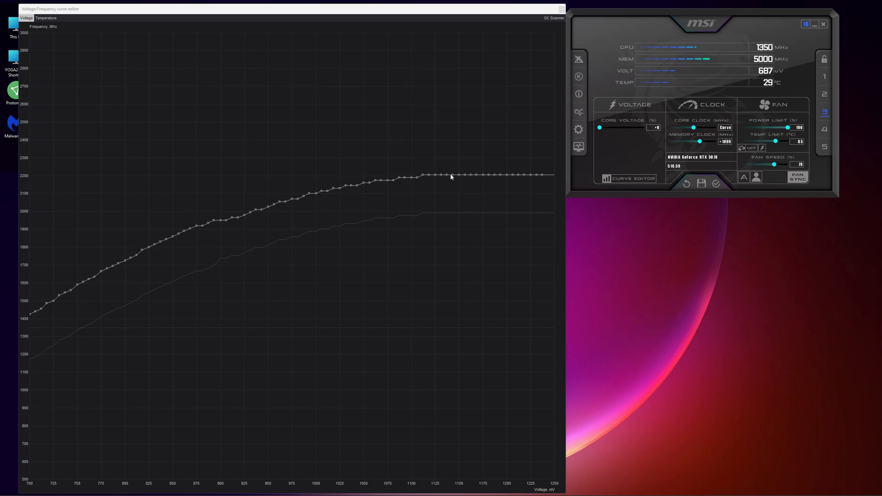
Lower the whole profile 3 curve to about 2160 MHz at the 1131 mV point, and apply it.
{"action": "left_click_drag", "start_coordinate": [440, 175], "coordinate": [439, 178]}
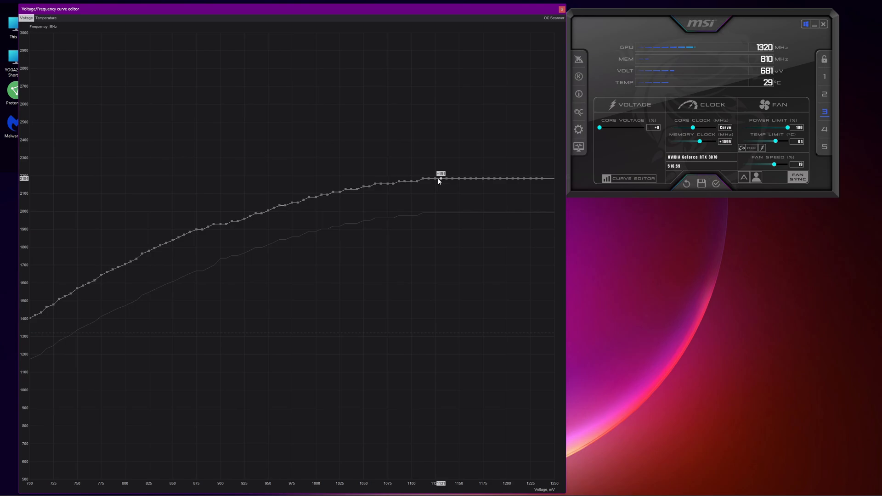
{"action": "left_click_drag", "start_coordinate": [438, 181], "coordinate": [437, 184]}
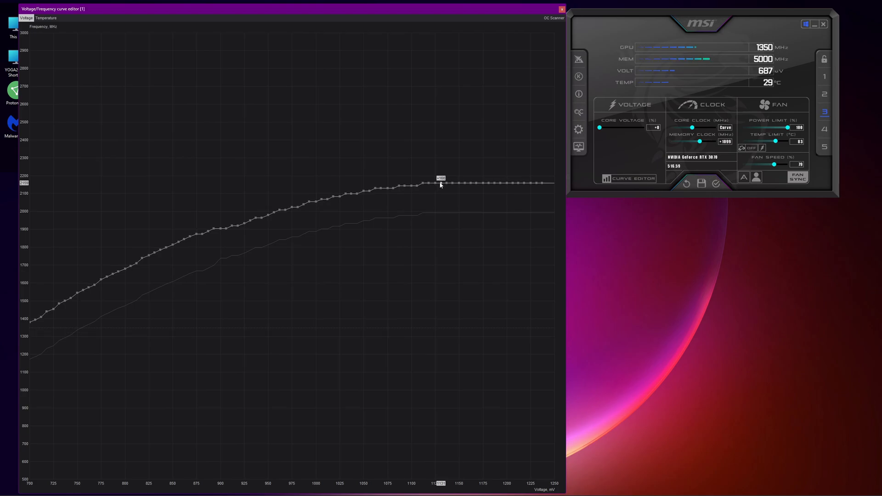
{"action": "left_click", "coordinate": [710, 186]}
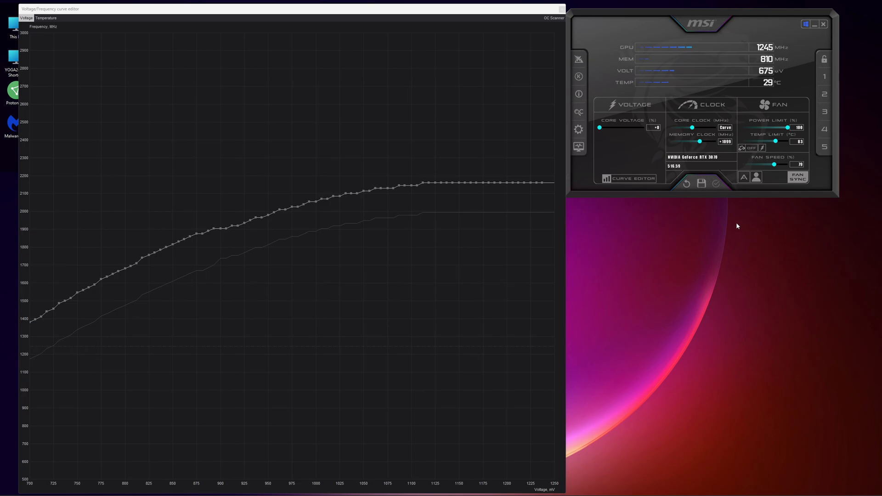
Raise the memory clock offset to about +1200 MHz and apply the change.
{"action": "left_click", "coordinate": [560, 200]}
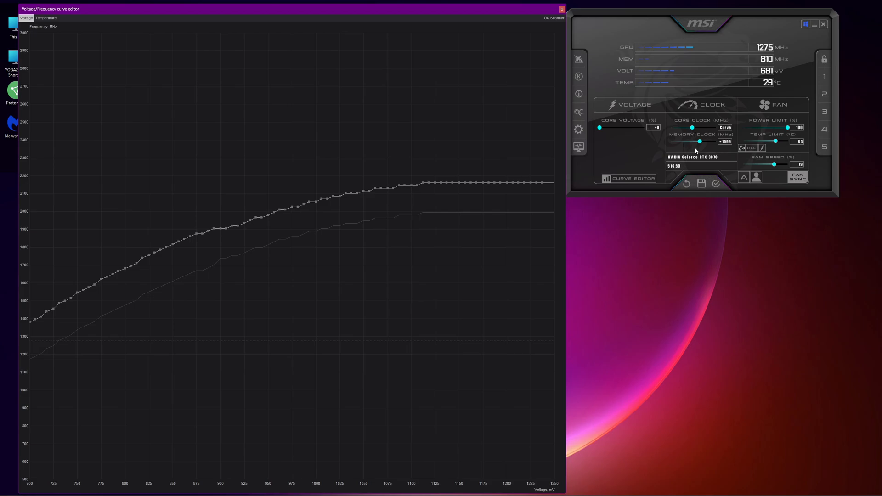
{"action": "left_click_drag", "start_coordinate": [700, 145], "coordinate": [703, 144]}
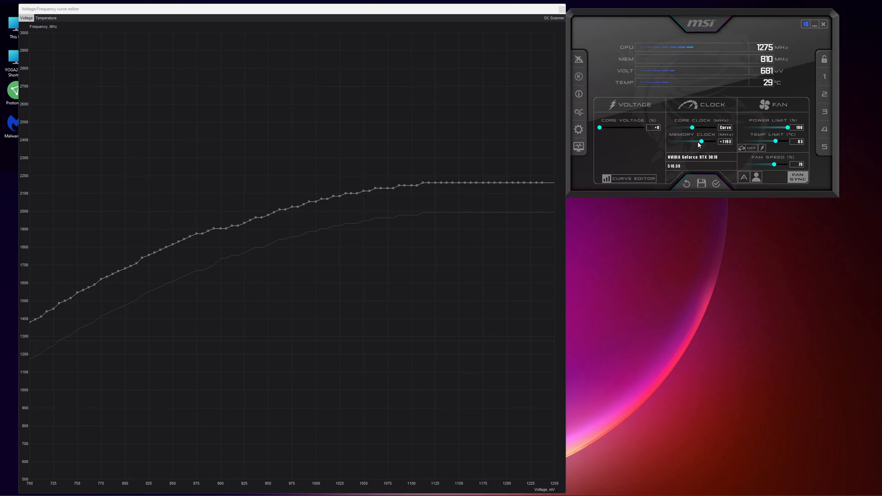
{"action": "key", "text": "Right"}
{"action": "key", "text": "Right"}
{"action": "key", "text": "Right"}
{"action": "key", "text": "Right"}
{"action": "left_click", "coordinate": [719, 187]}
Lower the power limit slightly and apply the change.
{"action": "left_click", "coordinate": [788, 129]}
{"action": "left_click_drag", "start_coordinate": [788, 129], "coordinate": [785, 132]}
{"action": "left_click", "coordinate": [721, 186]}
Load profile 4 and then profile 5, and reduce profile 5's core voltage offset to the minimum.
{"action": "left_click", "coordinate": [825, 132]}
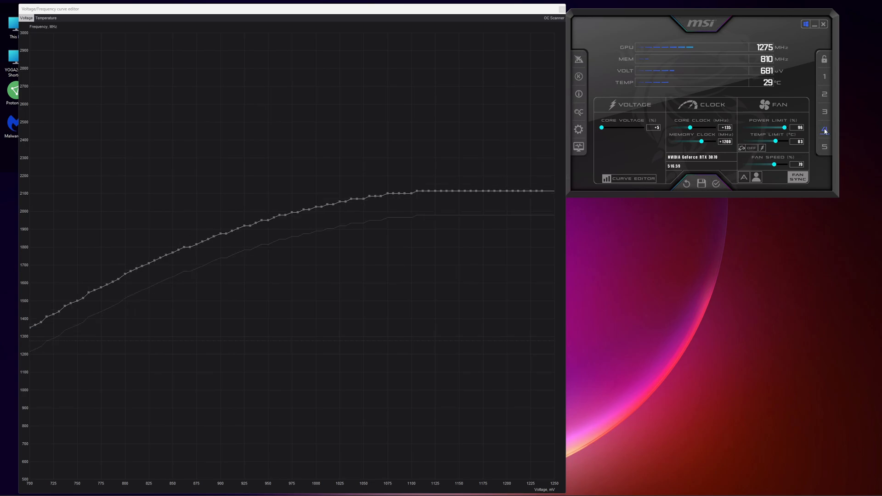
{"action": "left_click", "coordinate": [826, 154]}
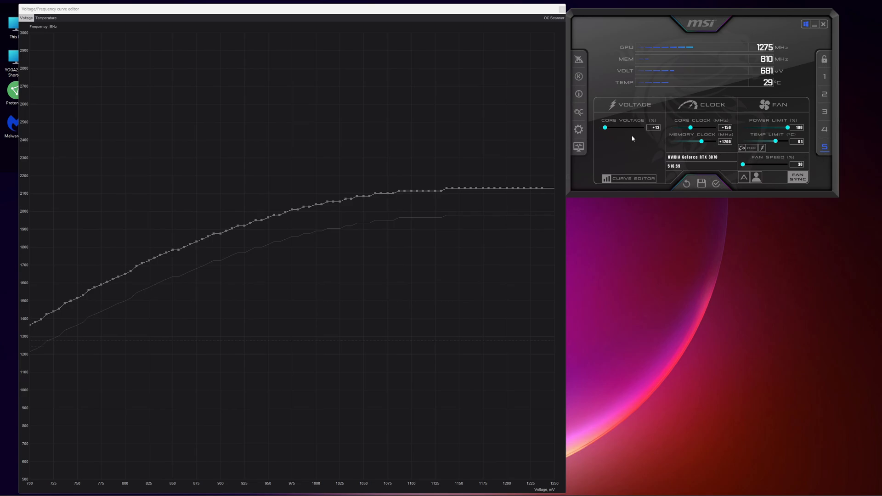
{"action": "left_click_drag", "start_coordinate": [605, 128], "coordinate": [585, 133]}
Check profile 3, load profile 4, and raise its core clock offset to about +168 MHz.
{"action": "left_click", "coordinate": [824, 113]}
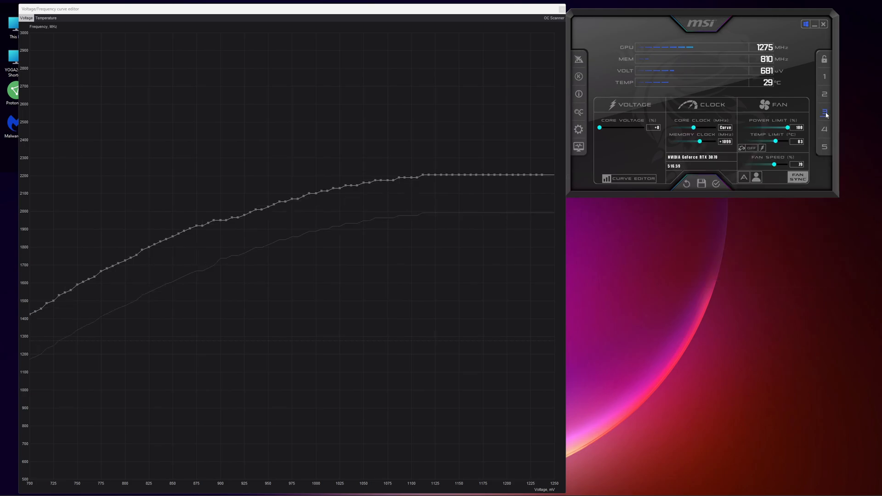
{"action": "left_click", "coordinate": [825, 129]}
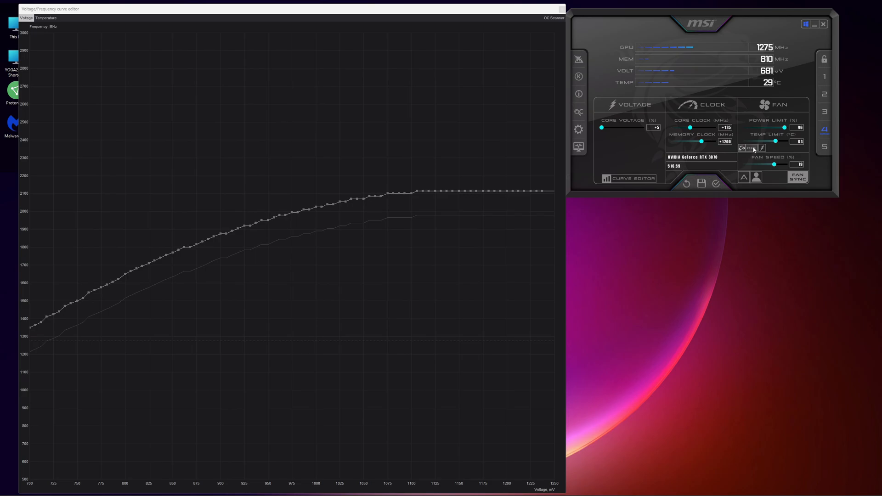
{"action": "left_click_drag", "start_coordinate": [692, 129], "coordinate": [692, 132]}
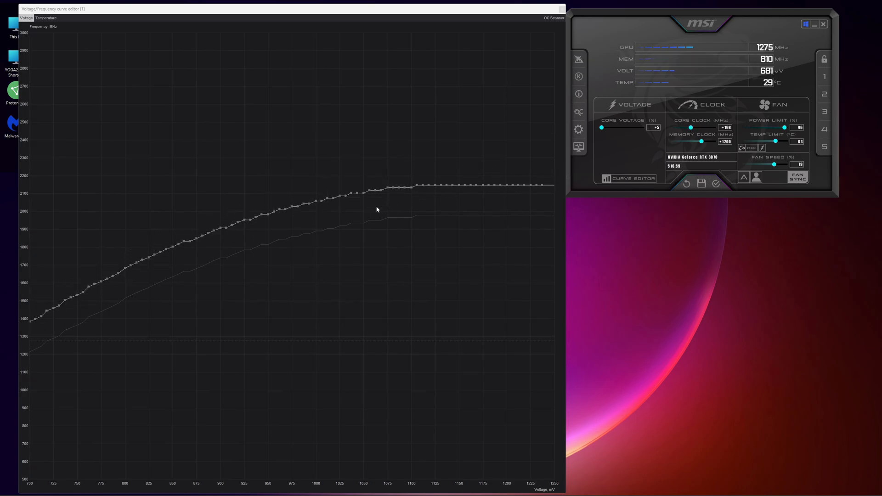
Compare the saved settings and curves of profiles 2, 4 and 5, ending on profile 2.
{"action": "left_click", "coordinate": [826, 98]}
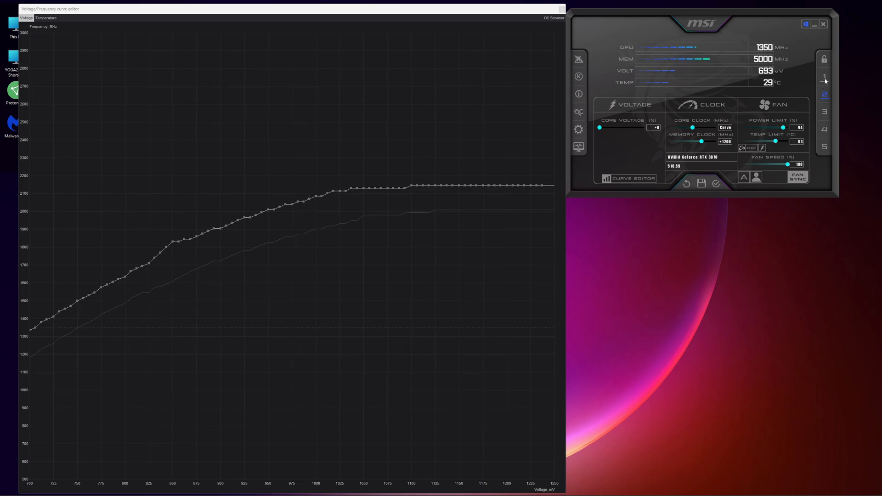
{"action": "left_click", "coordinate": [825, 96]}
{"action": "left_click", "coordinate": [825, 132]}
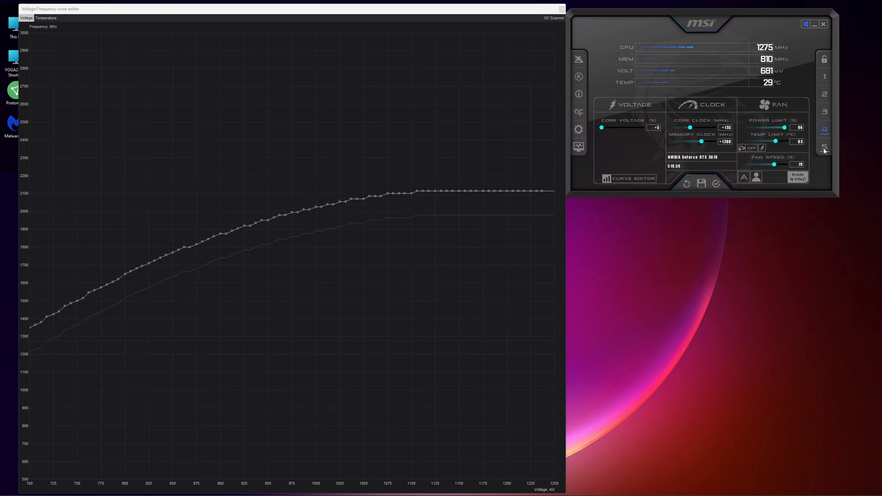
{"action": "left_click", "coordinate": [825, 148]}
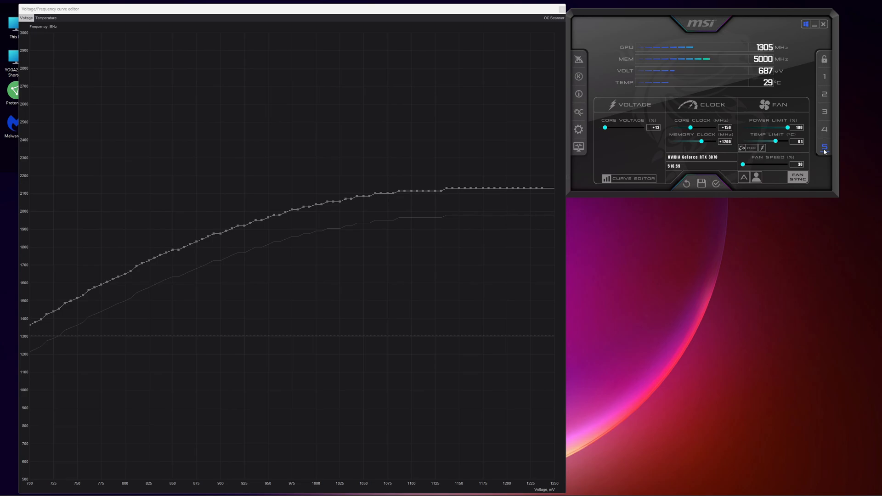
{"action": "left_click", "coordinate": [825, 132]}
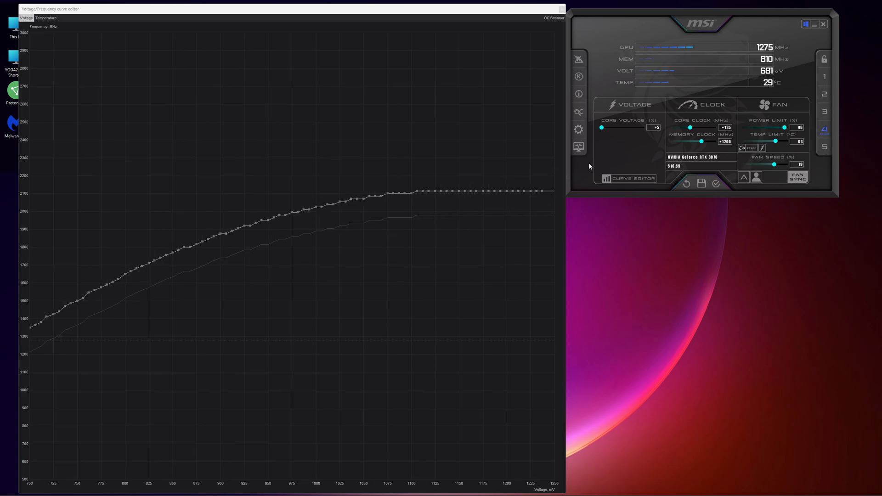
{"action": "left_click", "coordinate": [824, 96]}
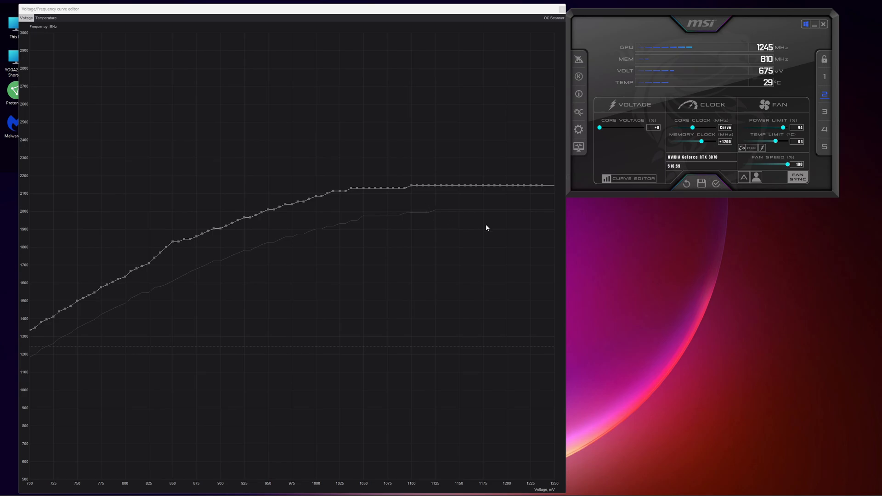
Show the hidden system tray icons.
{"action": "mouse_move", "coordinate": [770, 495]}
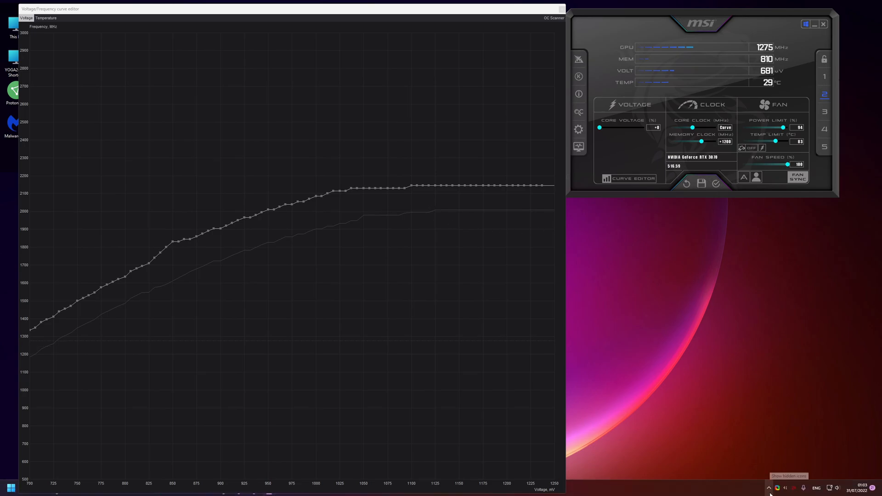
{"action": "left_click", "coordinate": [769, 491]}
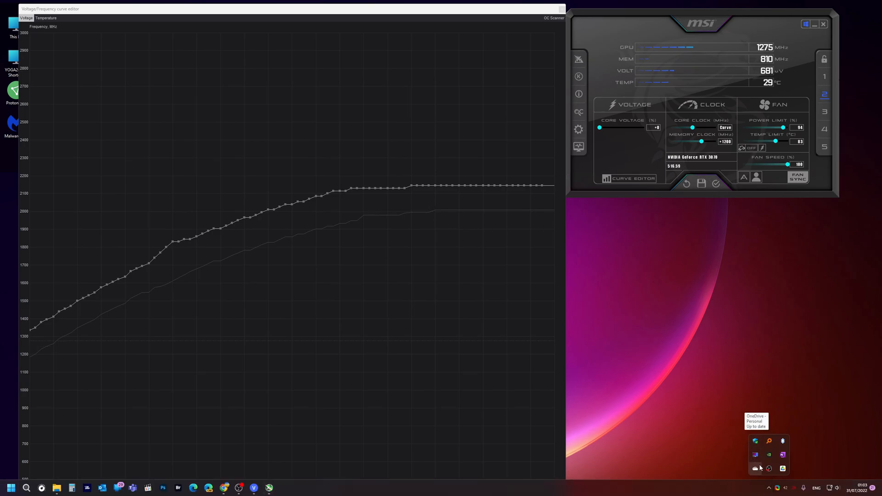